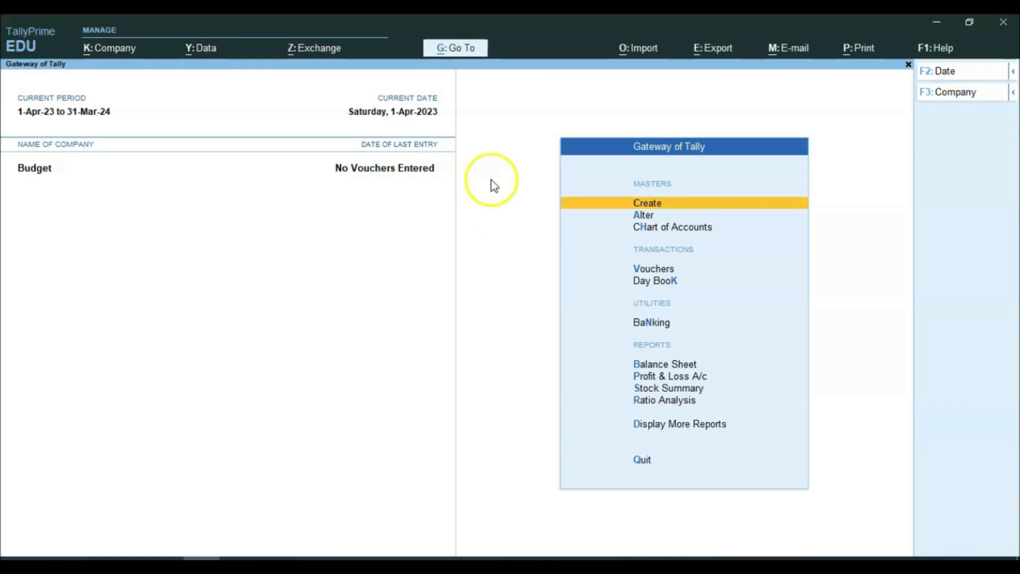
Review the sales budget question in the PDF, and start creating a new budget master in TallyPrime's Budget company.
click(239, 558)
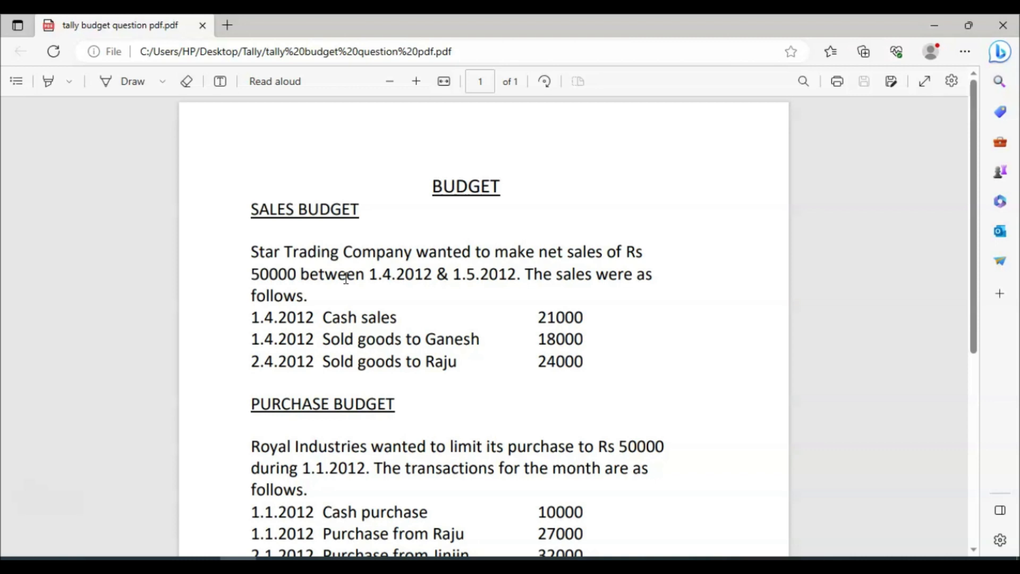
click(270, 557)
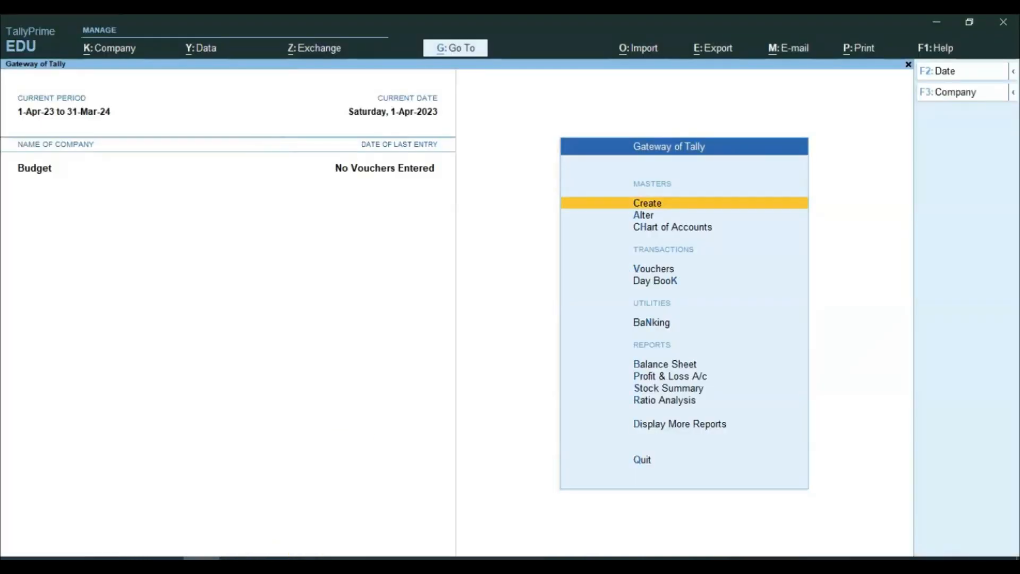
key(Return)
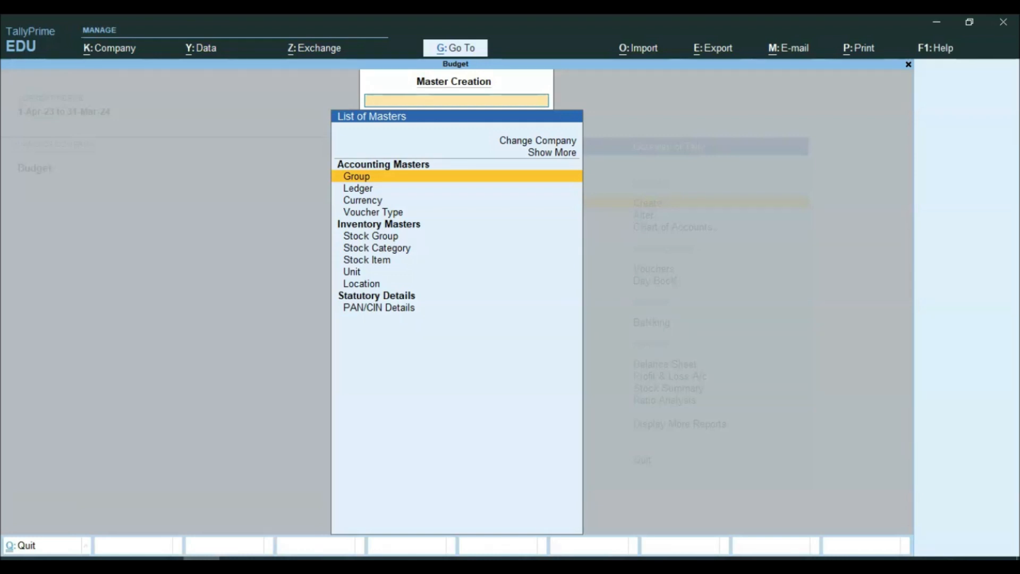
key(Up)
key(Return)
key(Down)
key(Down)
key(Down)
key(Down)
key(Down)
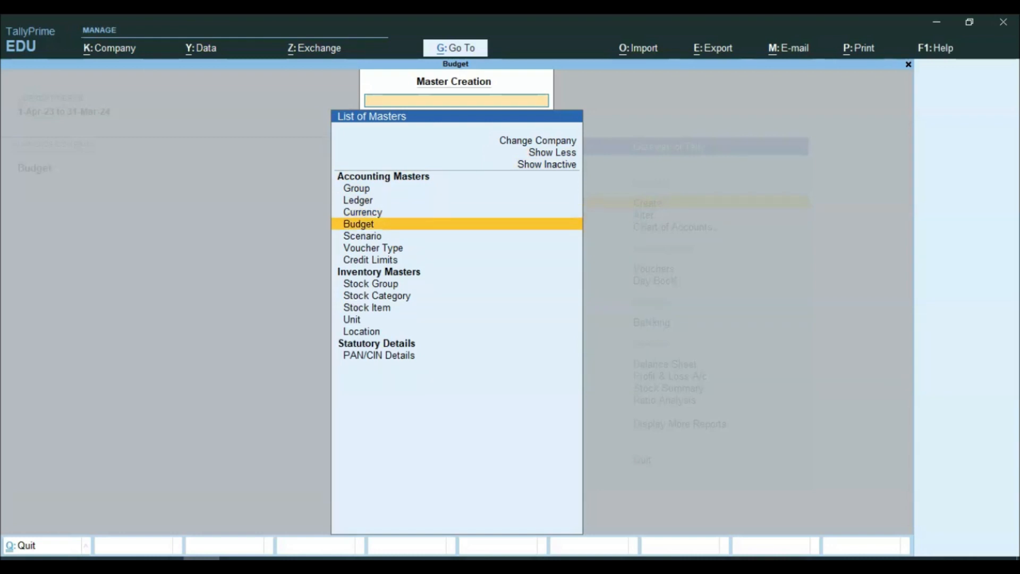
key(Return)
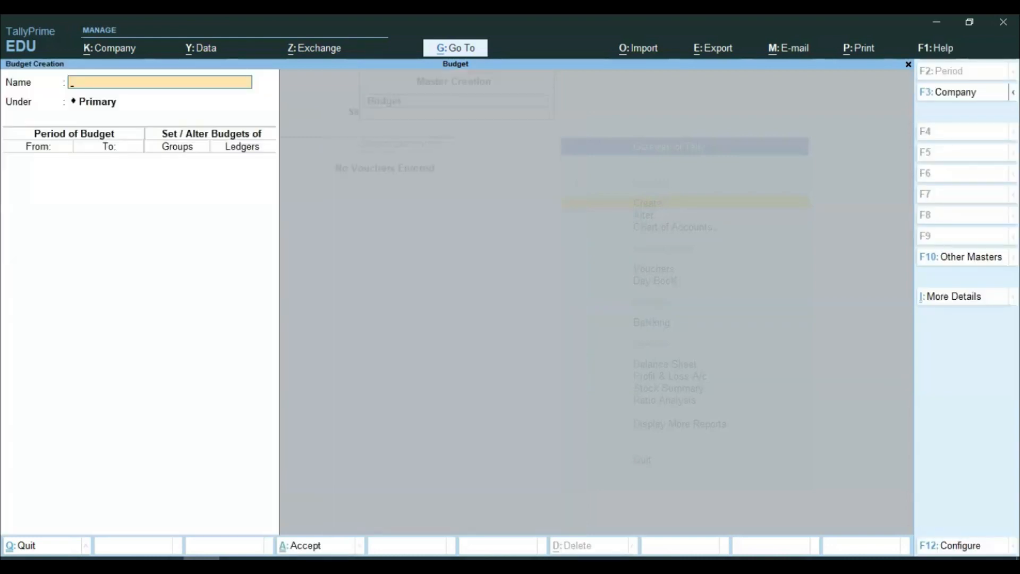
Name the budget Sales under Primary and set its period from 1-Apr-23 to 1-May-23, as the PDF question requires.
text(Sales)
key(Return)
key(Return)
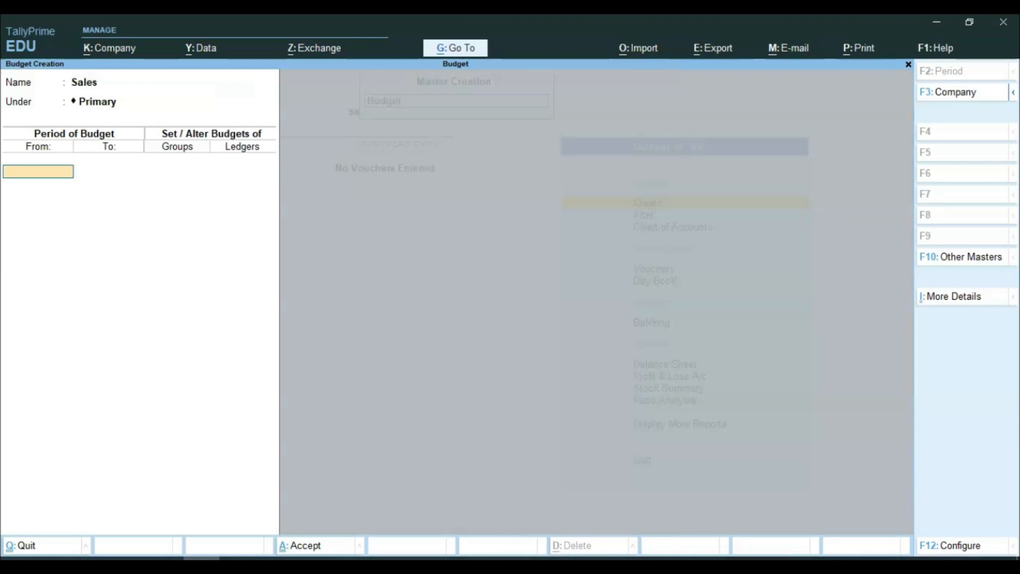
key(alt+Tab)
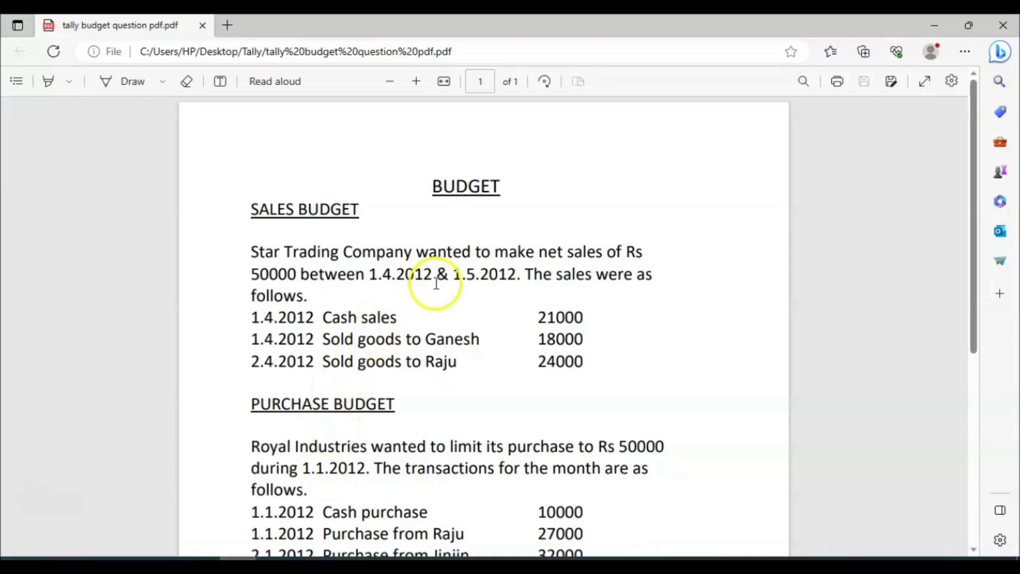
click(209, 568)
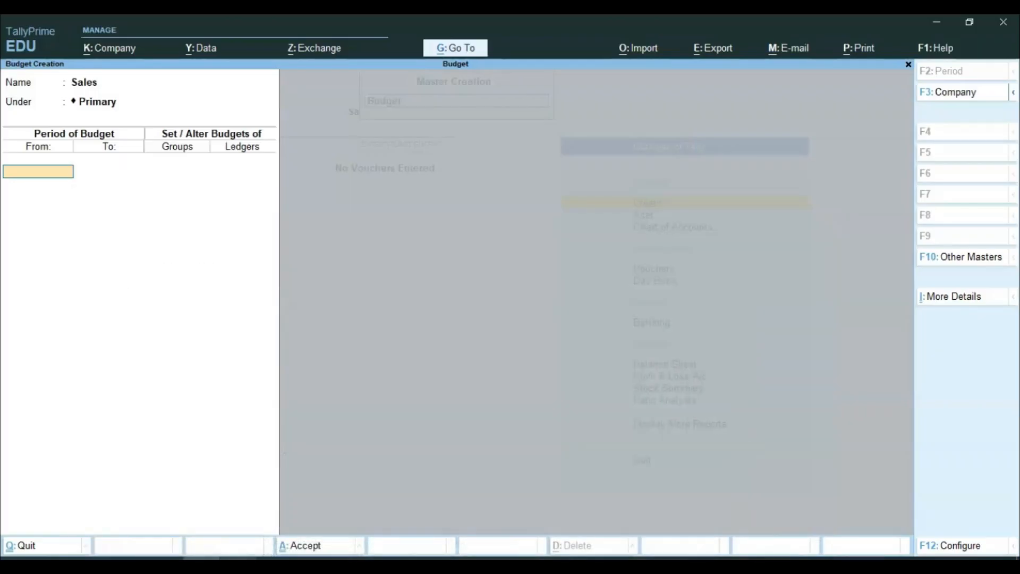
text(1)
text(4)
key(Return)
text(1-5)
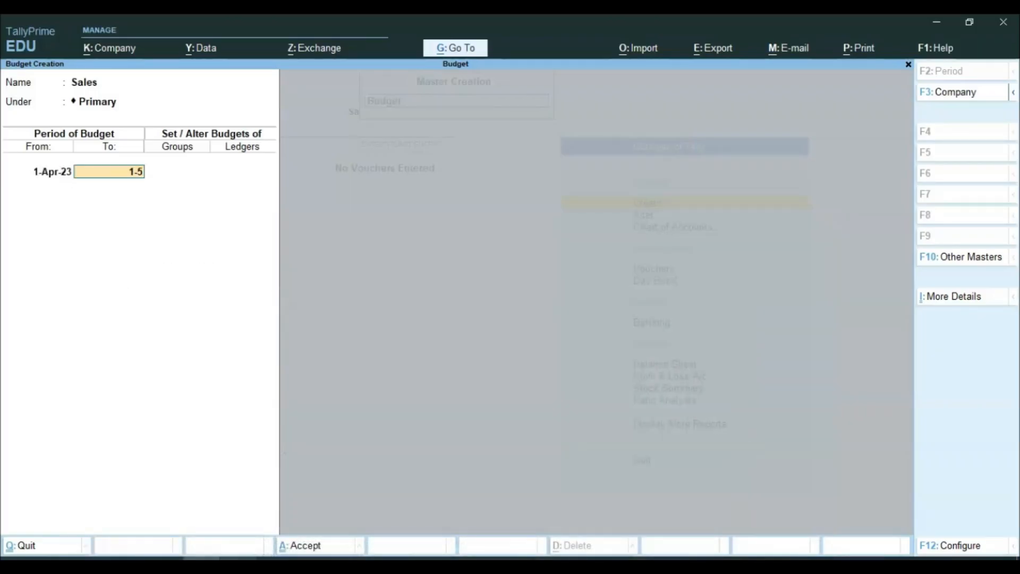
key(Return)
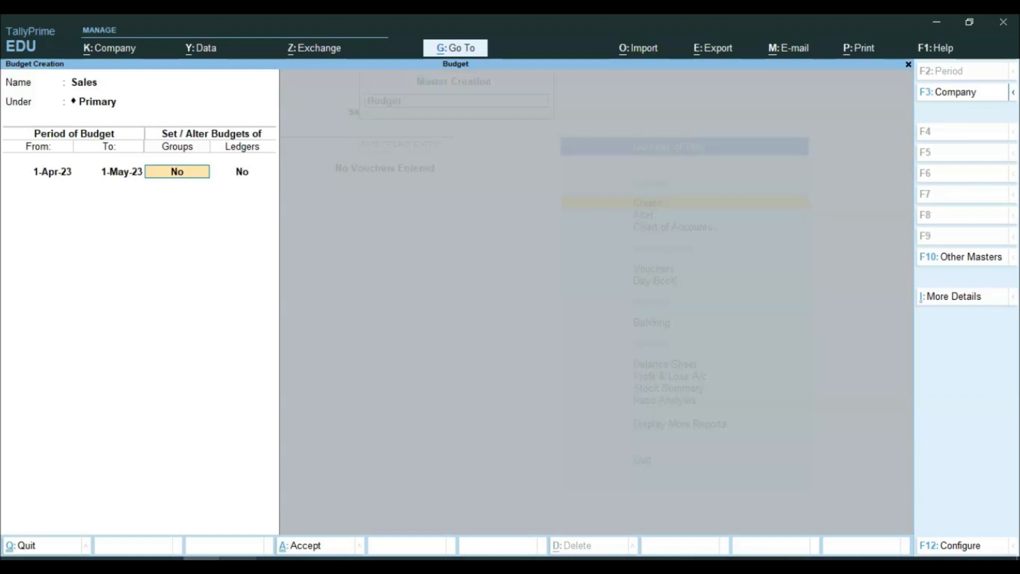
Enable ledger budgets for the period without group budgets, and add a new Sales ledger under Sales Accounts as the budgeted account.
key(Return)
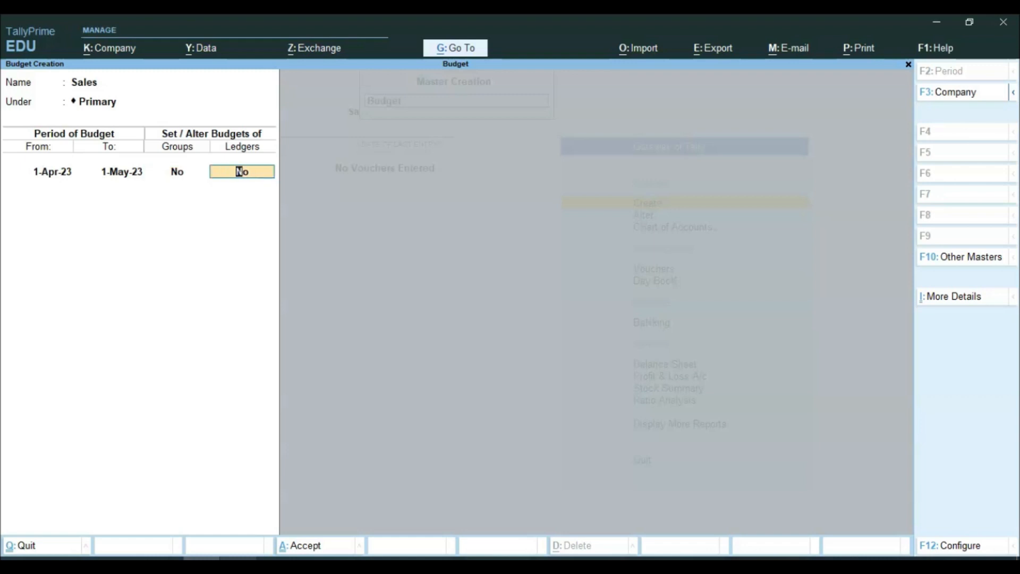
text(y)
key(Return)
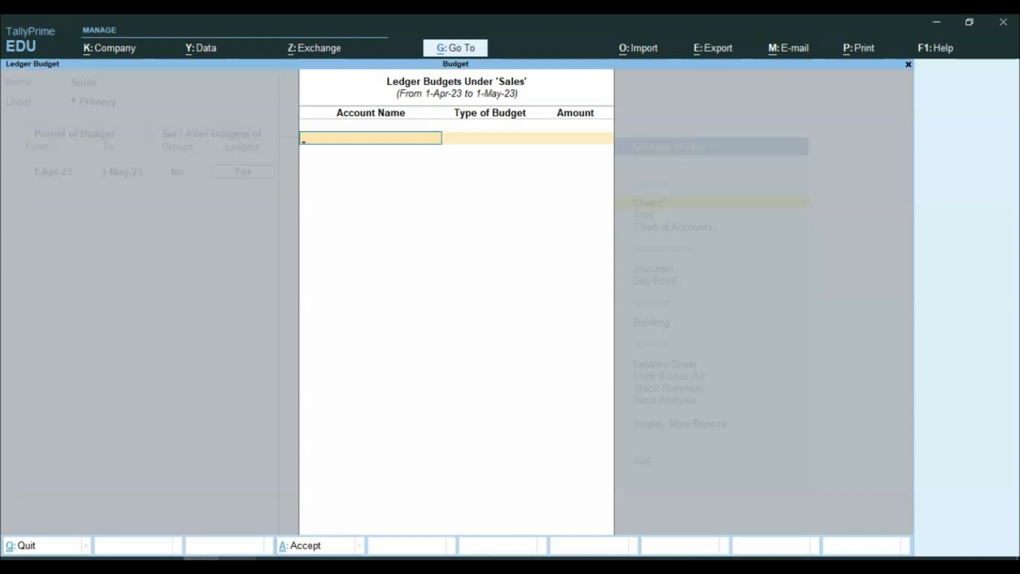
key(space)
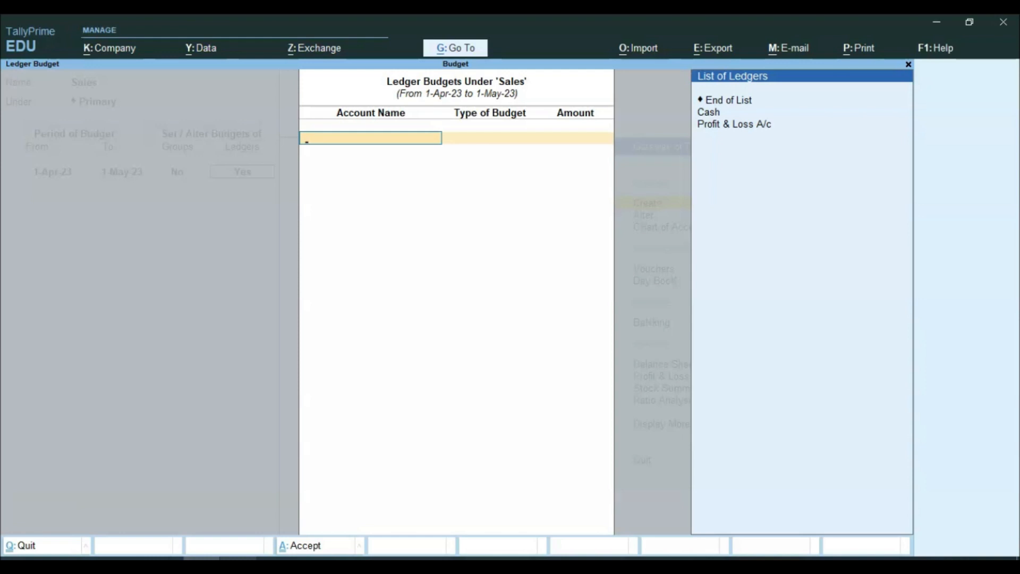
key(alt+c)
text(Sales)
key(Return)
text(Sal)
key(Return)
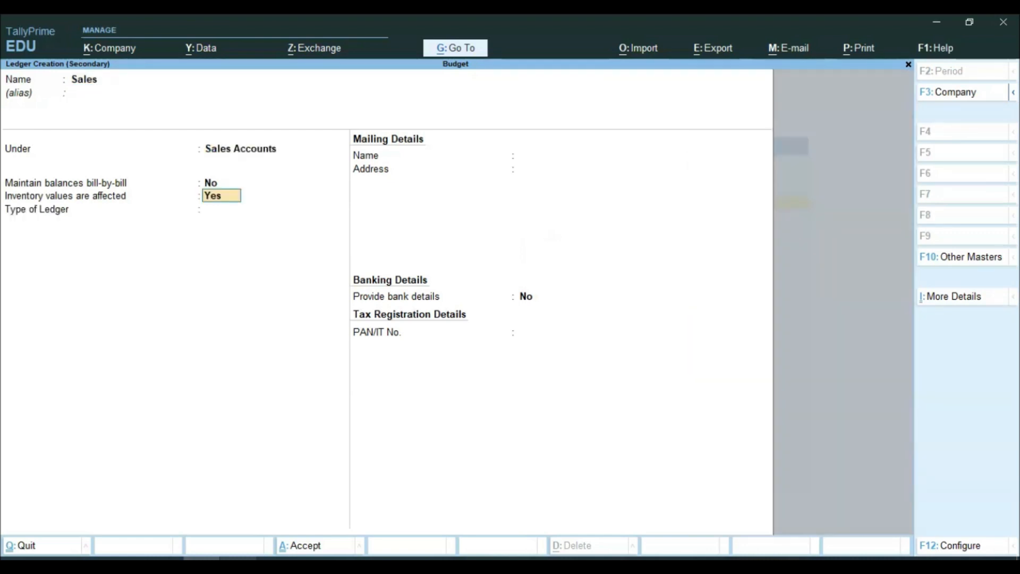
key(ctrl+a)
key(Return)
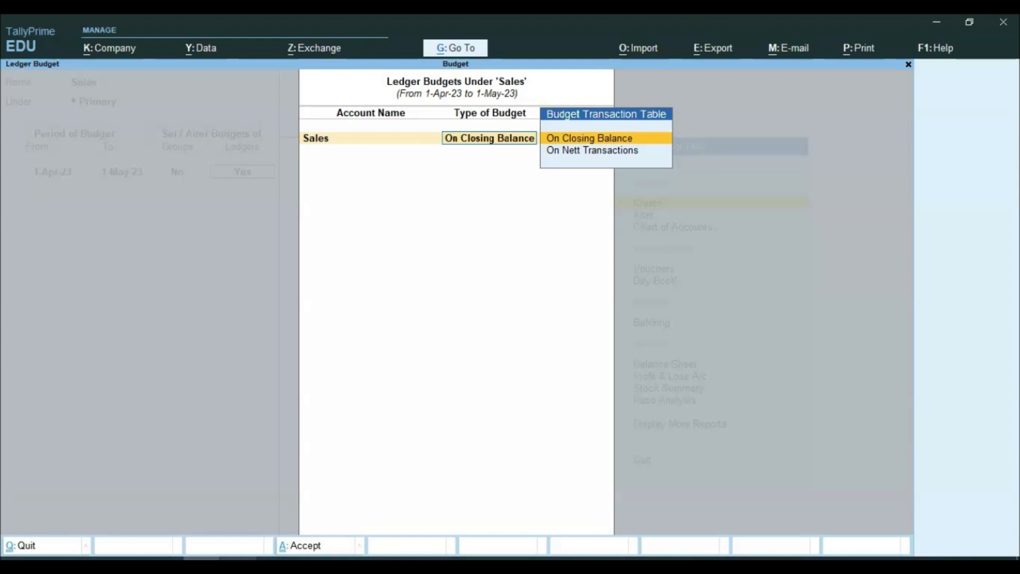
Budget the Sales ledger at 50000 On Closing Balance, checking the amount against the PDF, and save the Sales budget.
key(Return)
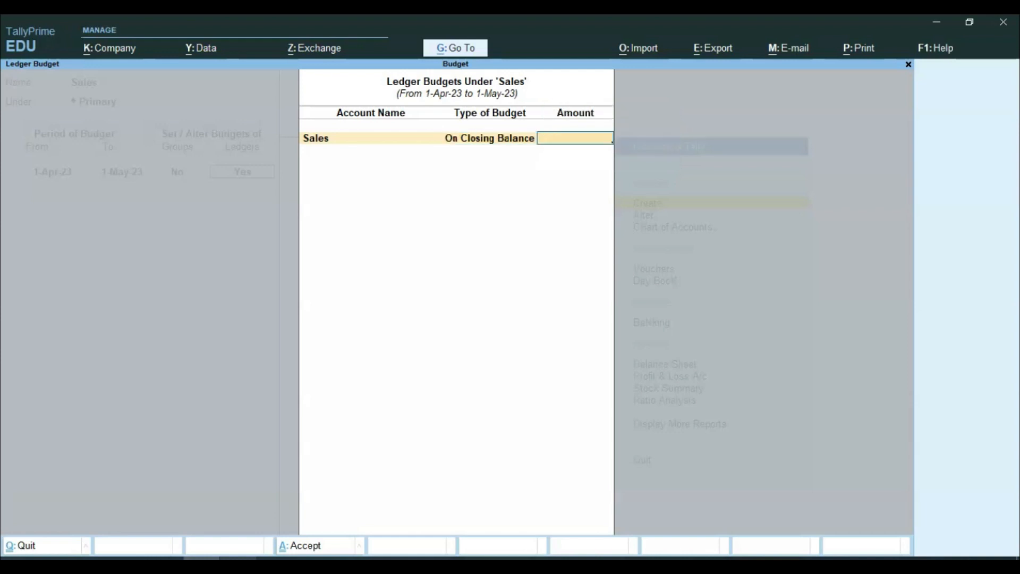
text(50000)
click(204, 557)
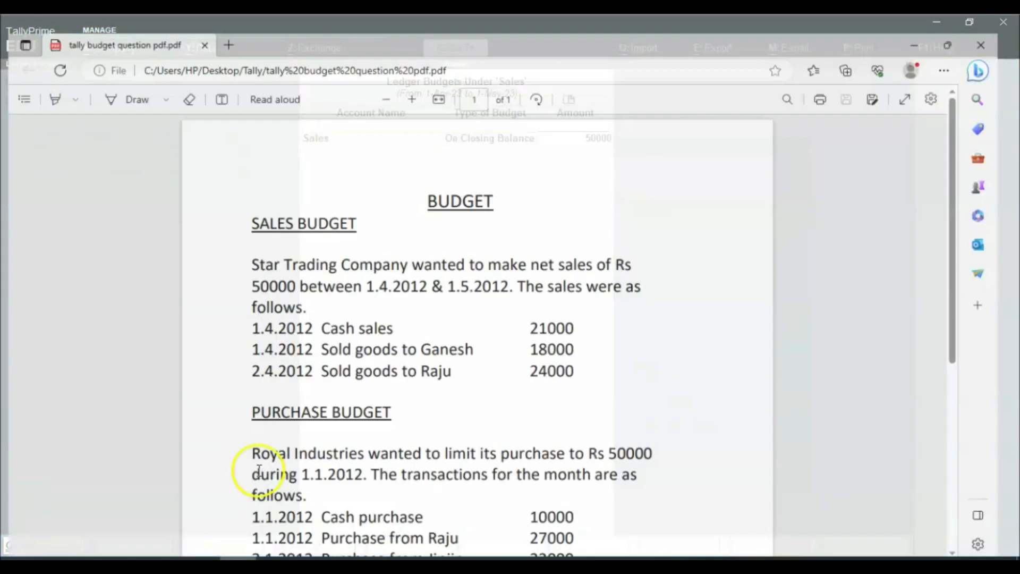
drag(250, 273, 298, 273)
click(208, 560)
key(Return)
key(Return)
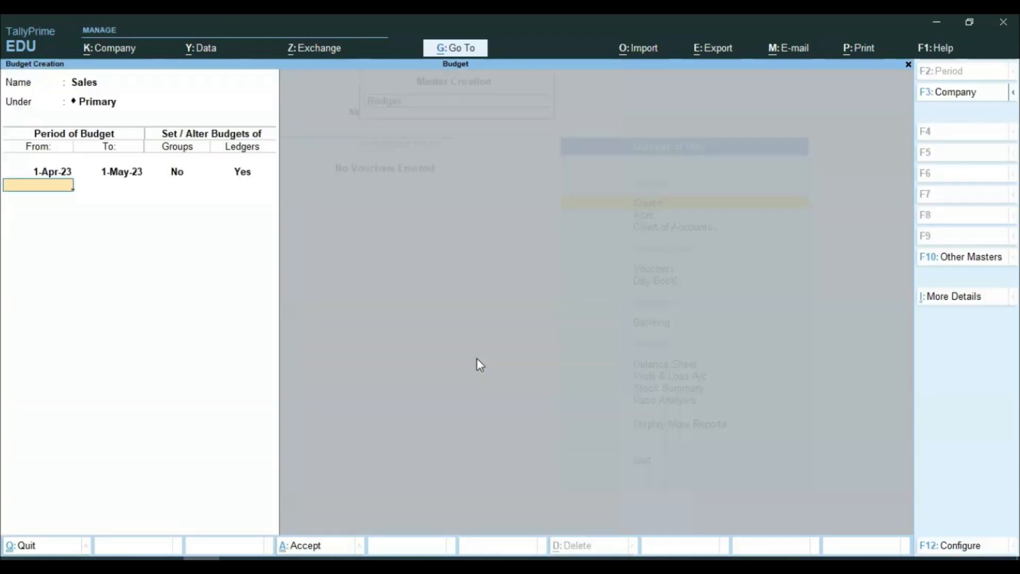
key(Return)
key(Return)
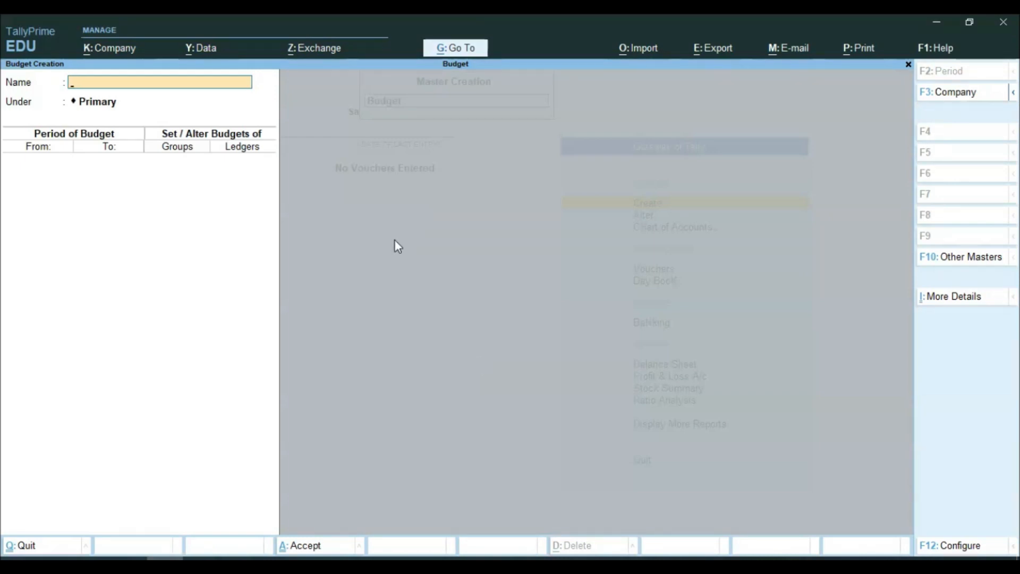
key(Escape)
key(Return)
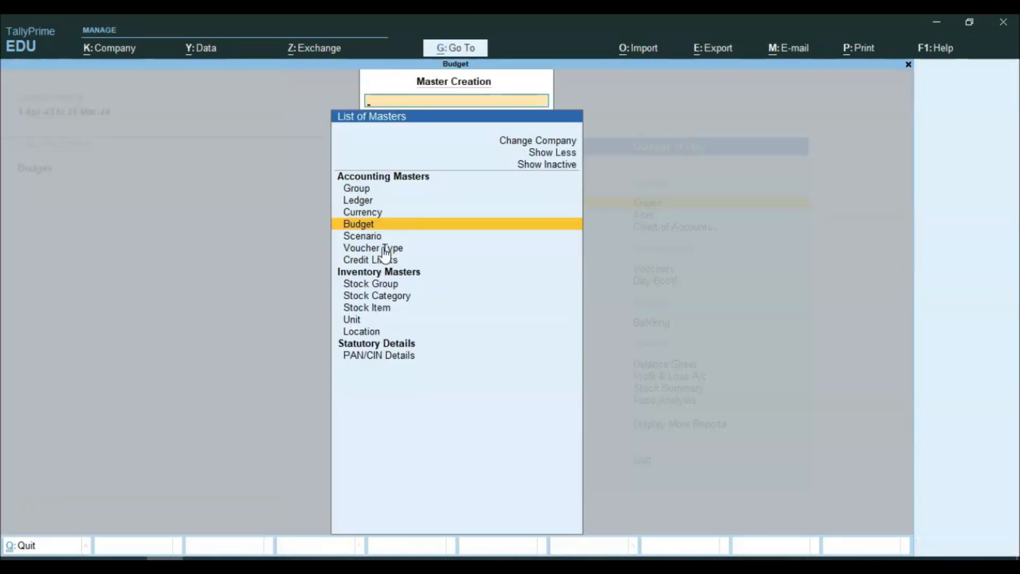
key(Escape)
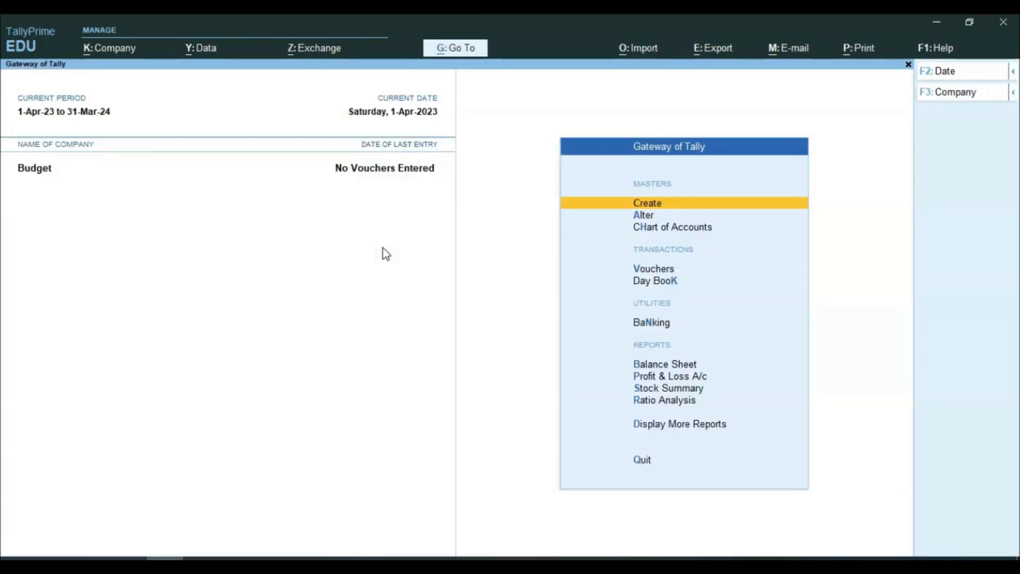
Start a Sales voucher and change its mode to As Voucher.
key(Down)
key(Down)
key(Down)
key(Return)
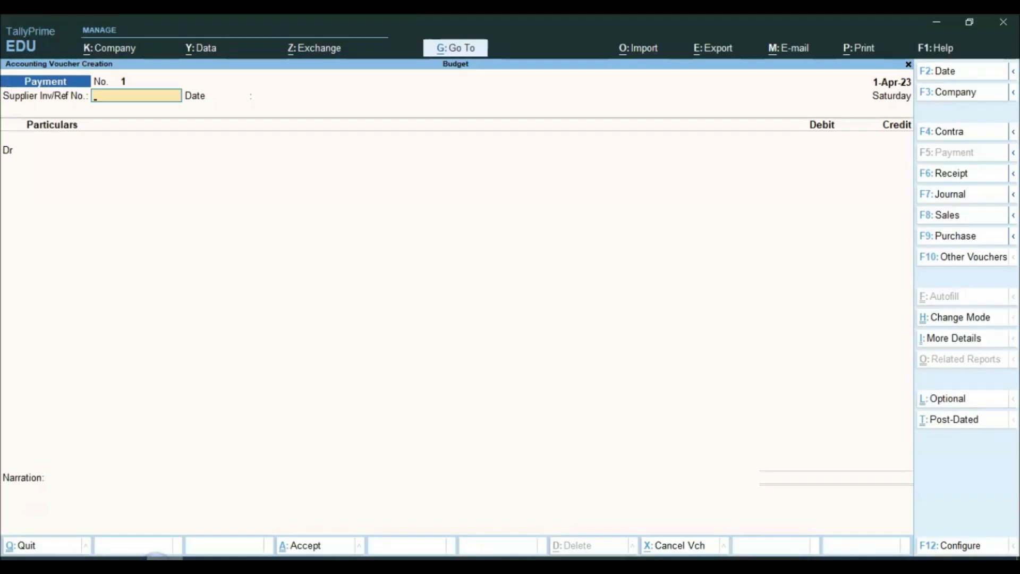
key(F8)
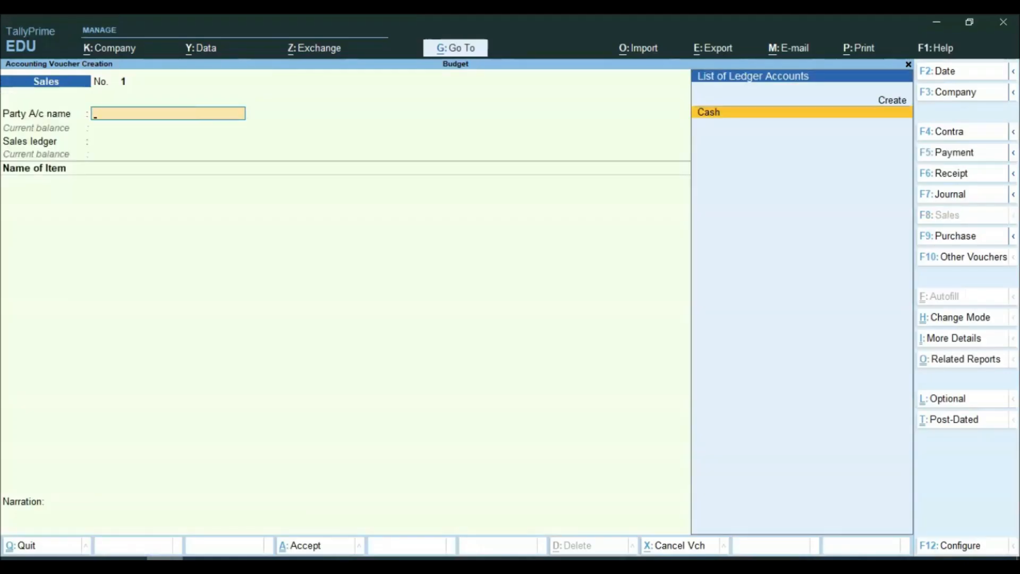
key(ctrl+h)
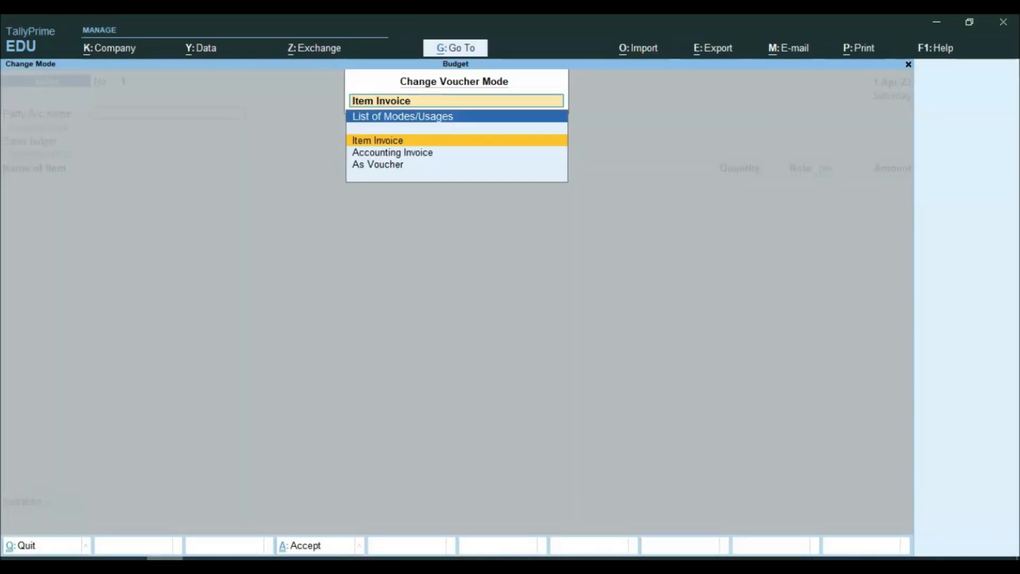
key(Down)
key(Down)
key(Return)
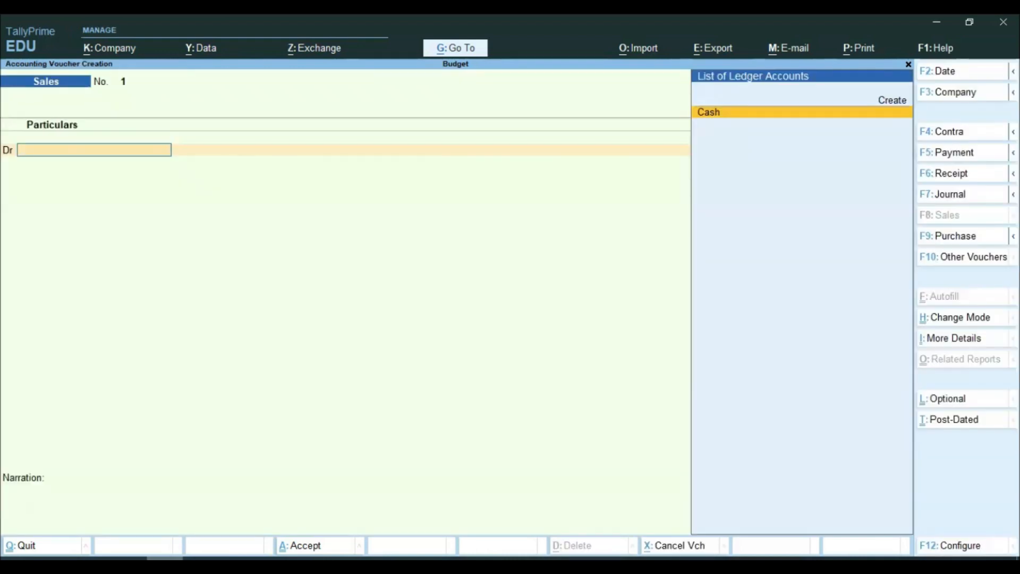
Debit Cash with 21000 for the cash sale given in the PDF, leaving the dispatch and party details blank.
key(Return)
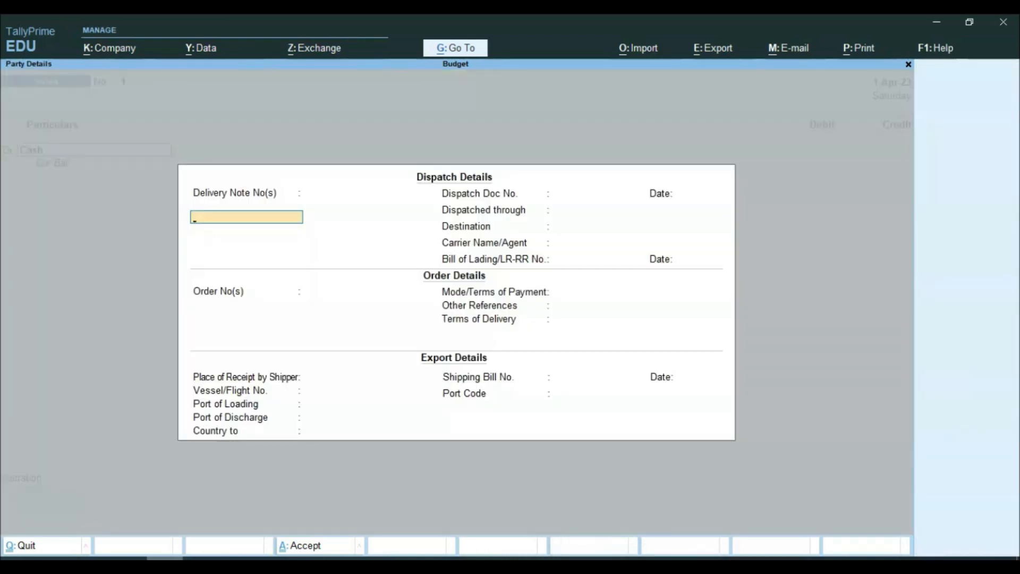
key(ctrl+a)
key(ctrl+a)
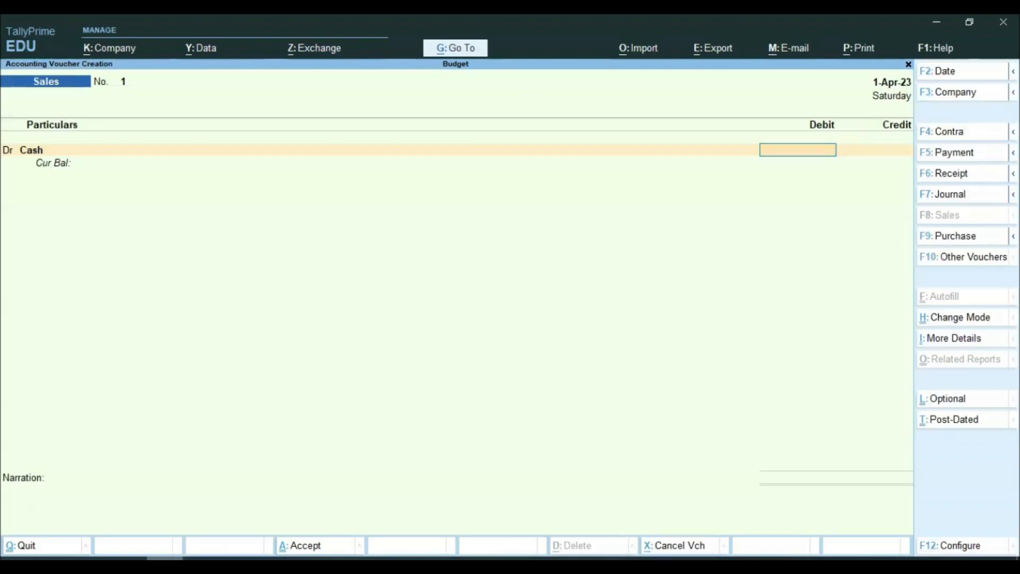
key(alt+Tab)
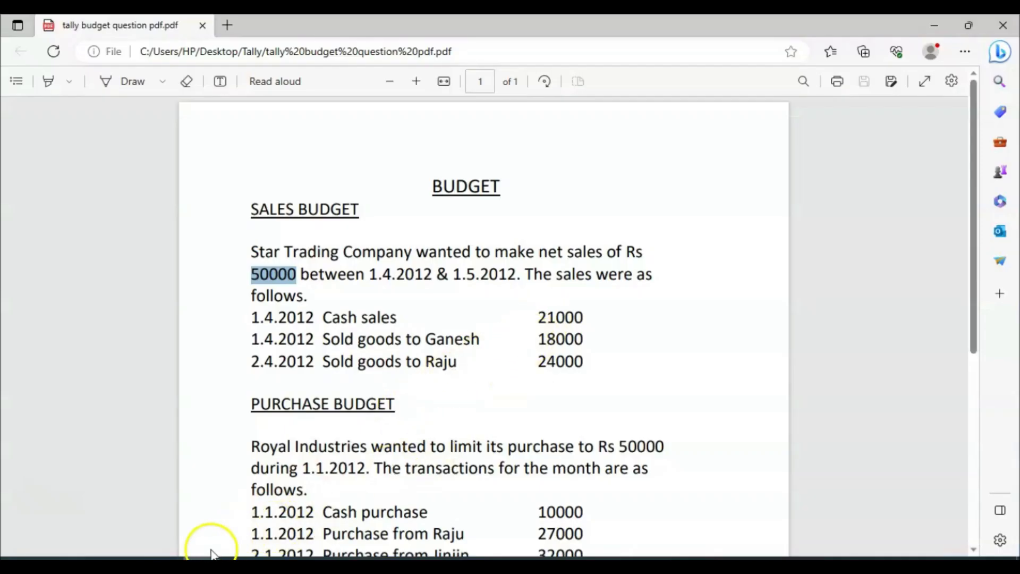
key(alt+Tab)
text(21000)
key(Return)
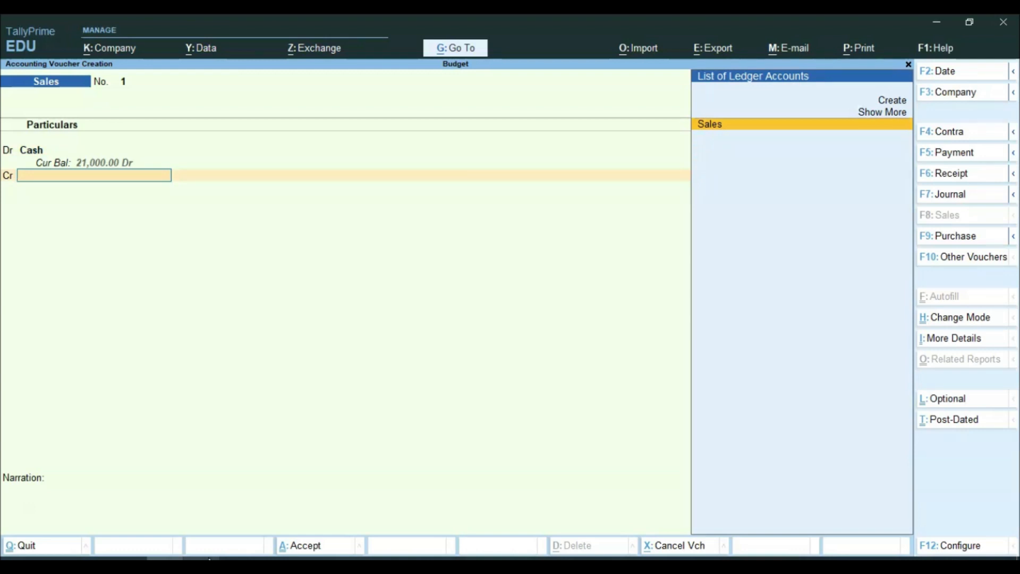
Credit the Sales ledger with 21,000.00 without inventory allocations or narration, and save the voucher.
key(Return)
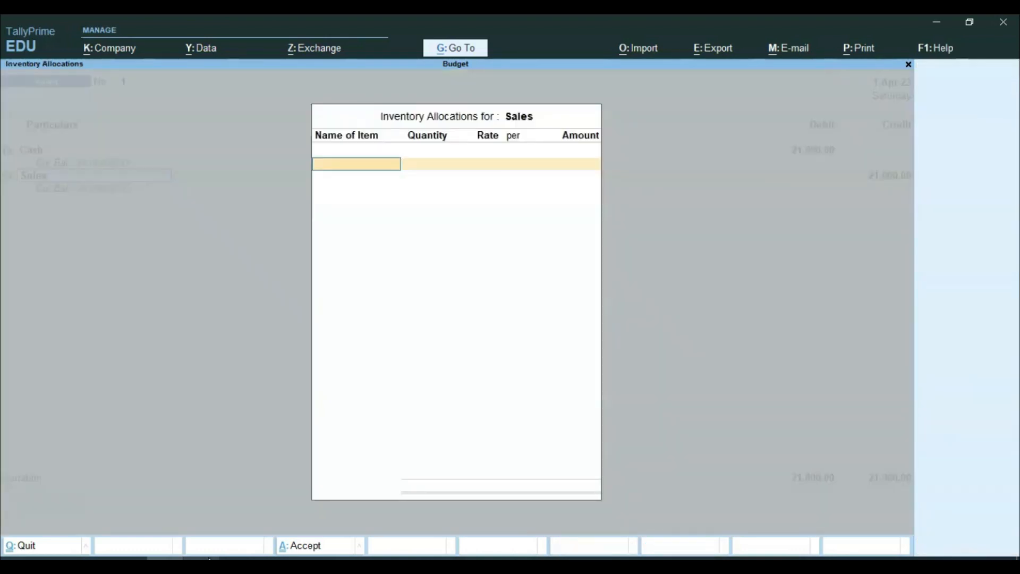
key(Return)
key(Return)
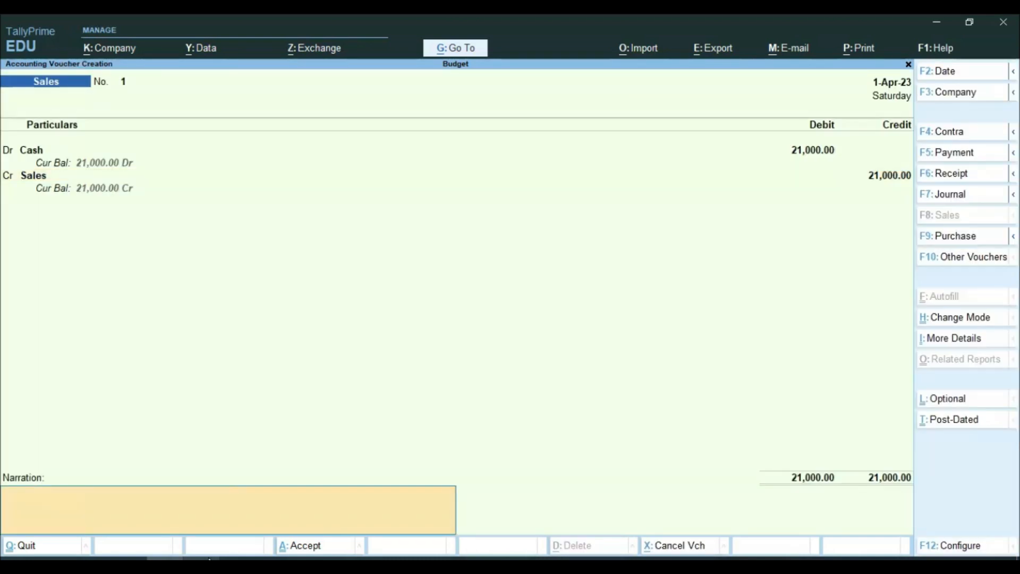
key(Return)
key(Return)
Check the second sale in the PDF and begin a new ledger for that credit customer under Sundry Debtors.
click(203, 555)
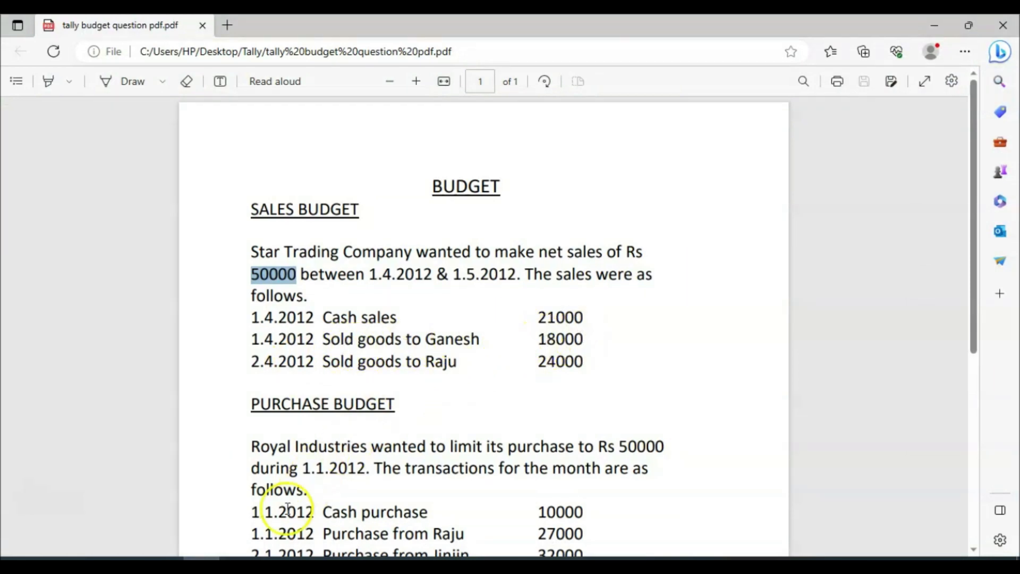
click(198, 556)
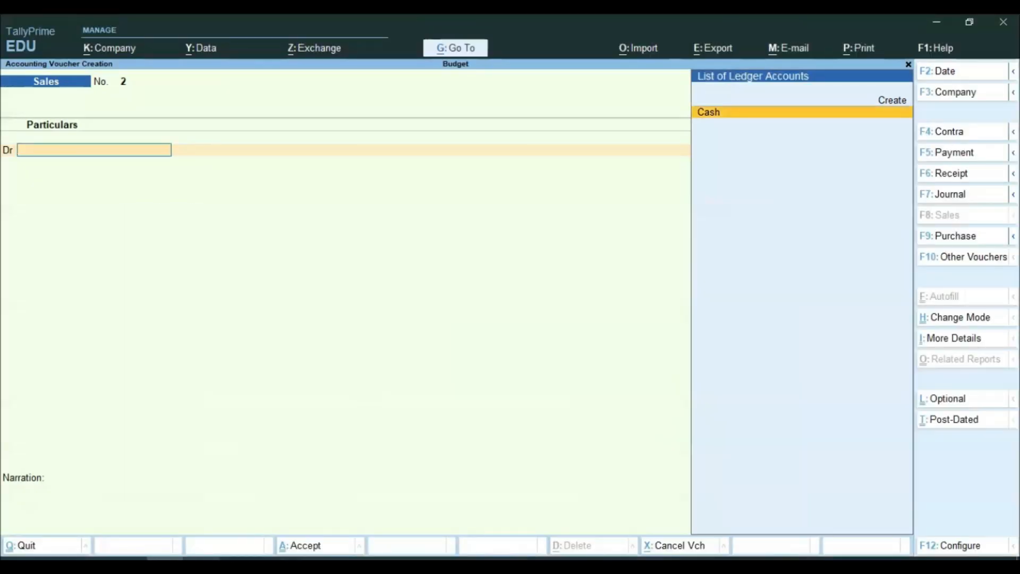
key(alt+c)
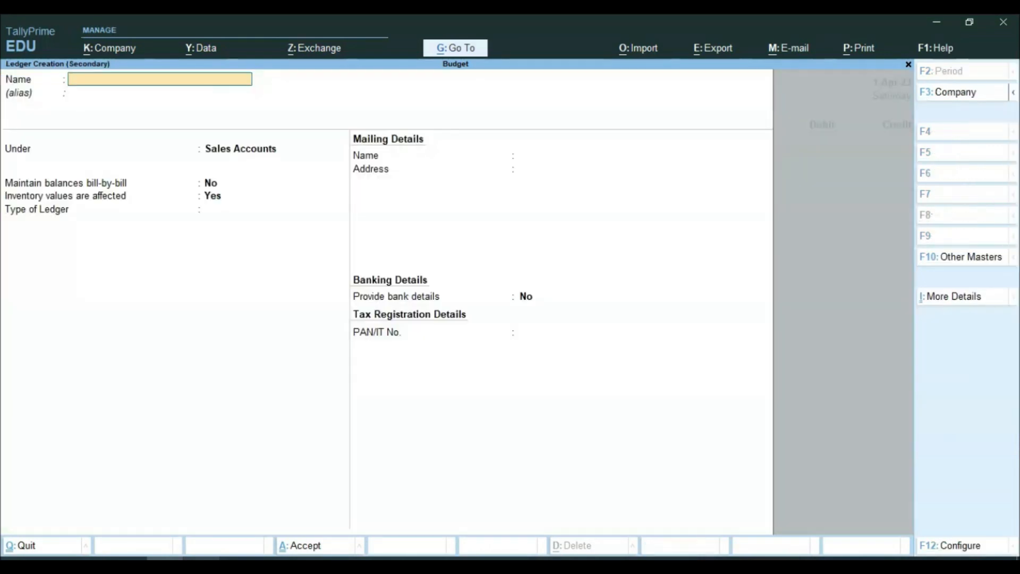
text(Ganesh)
key(Return)
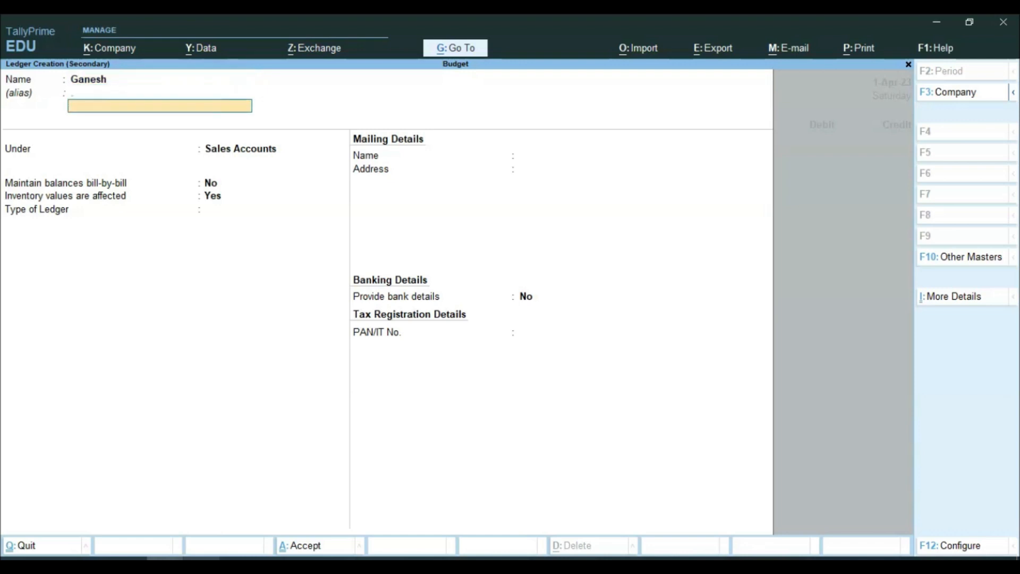
key(Return)
text(Su)
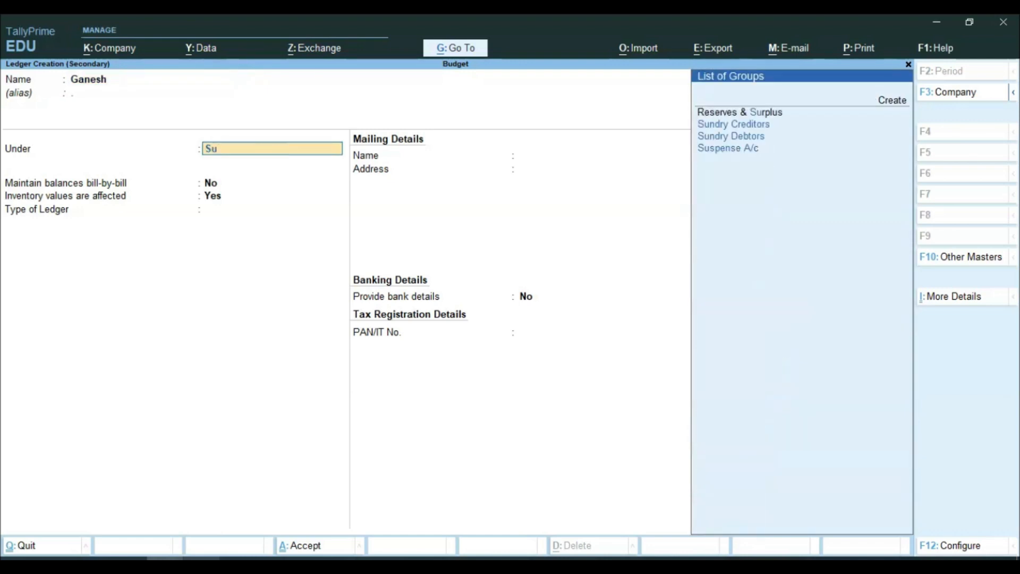
key(Down)
key(Down)
key(Return)
Keep the customer ledger's remaining defaults, including bill-by-bill balances and the state Kerala, and save the ledger.
key(Return)
key(Return)
key(Return)
key(Return)
key(Return)
key(Return)
key(Return)
key(Return)
key(Return)
key(Return)
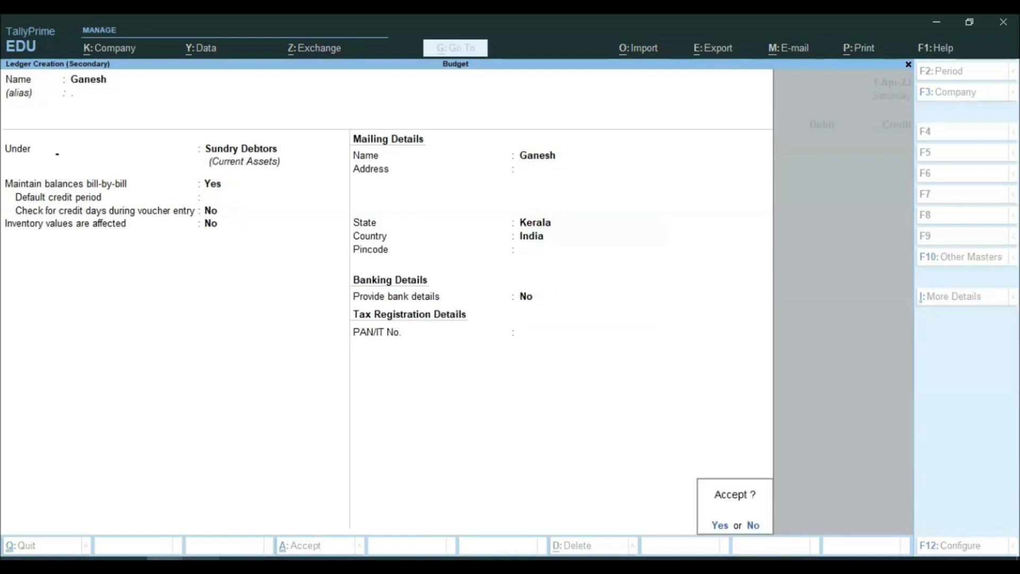
key(Return)
Debit the new customer with 18000 as an On Account amount, keeping the default dispatch and party details.
key(ctrl+a)
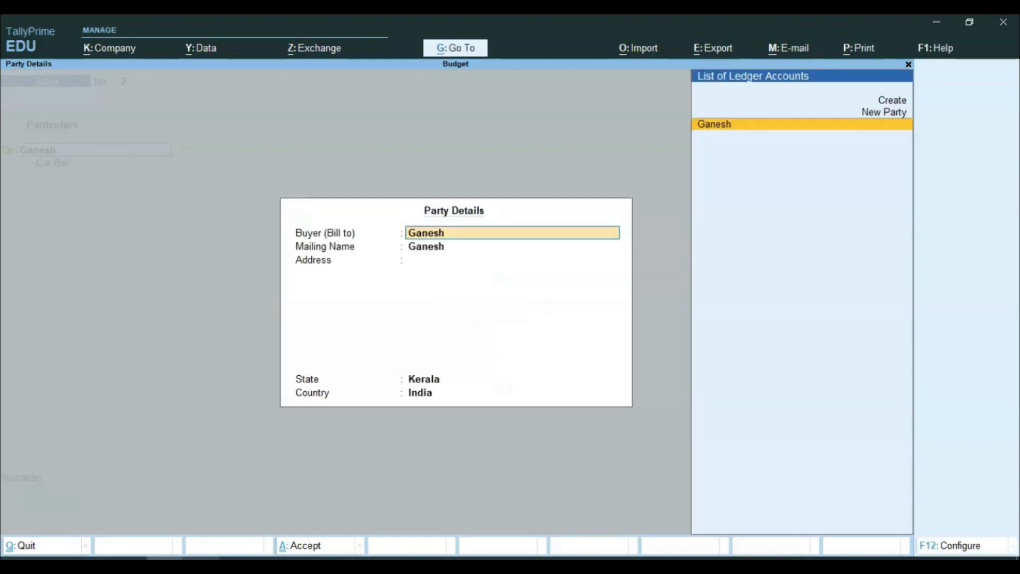
key(ctrl+a)
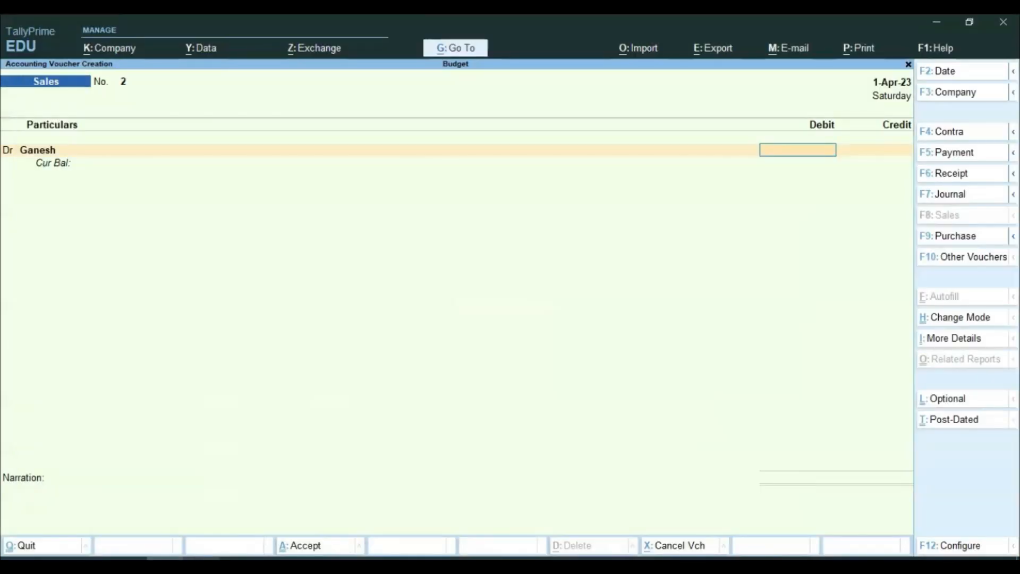
text(18000)
key(Return)
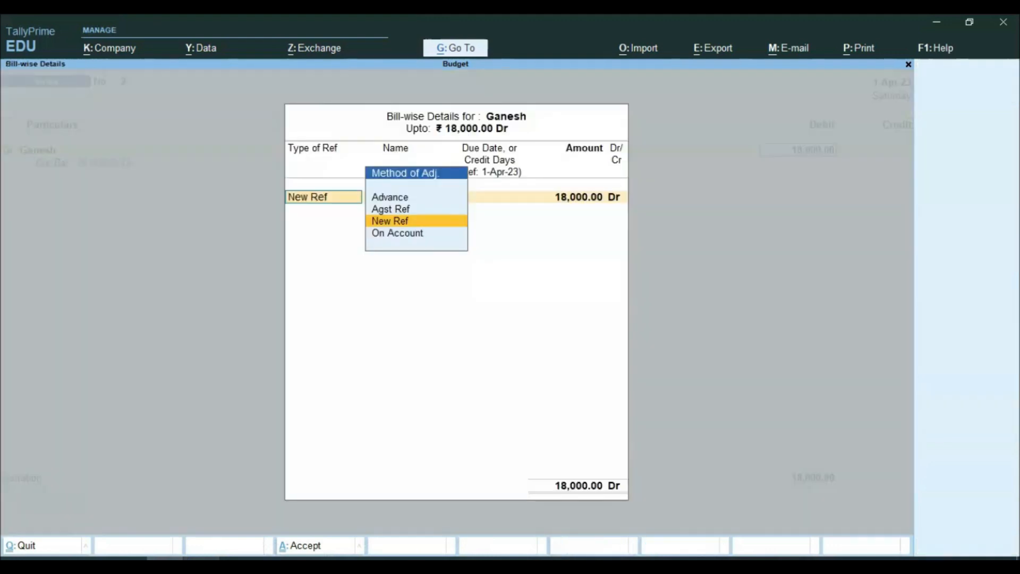
key(Down)
key(Return)
key(Return)
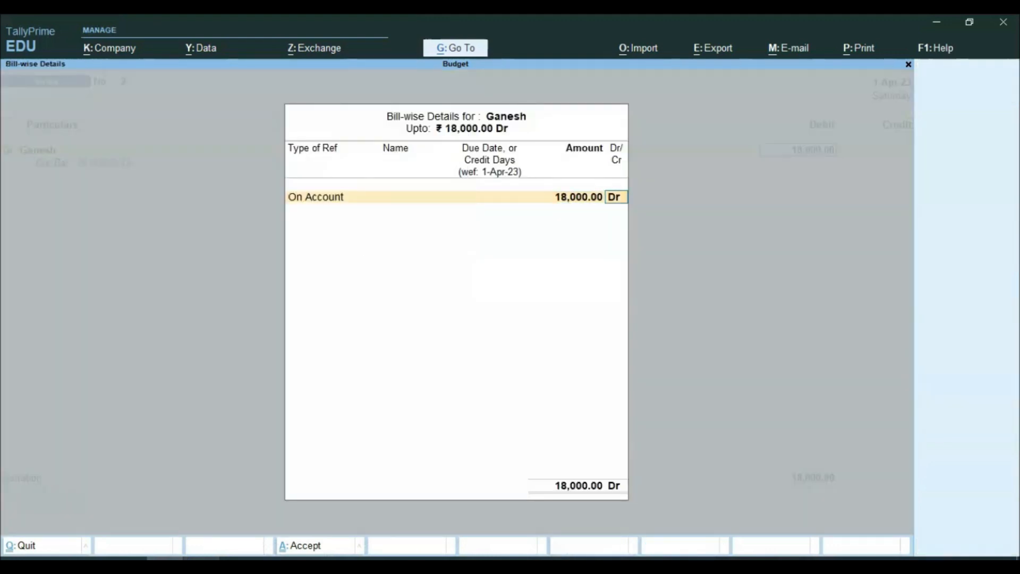
key(Return)
Credit the Sales ledger with 18,000.00 without inventory allocations and save the second sales voucher.
key(Return)
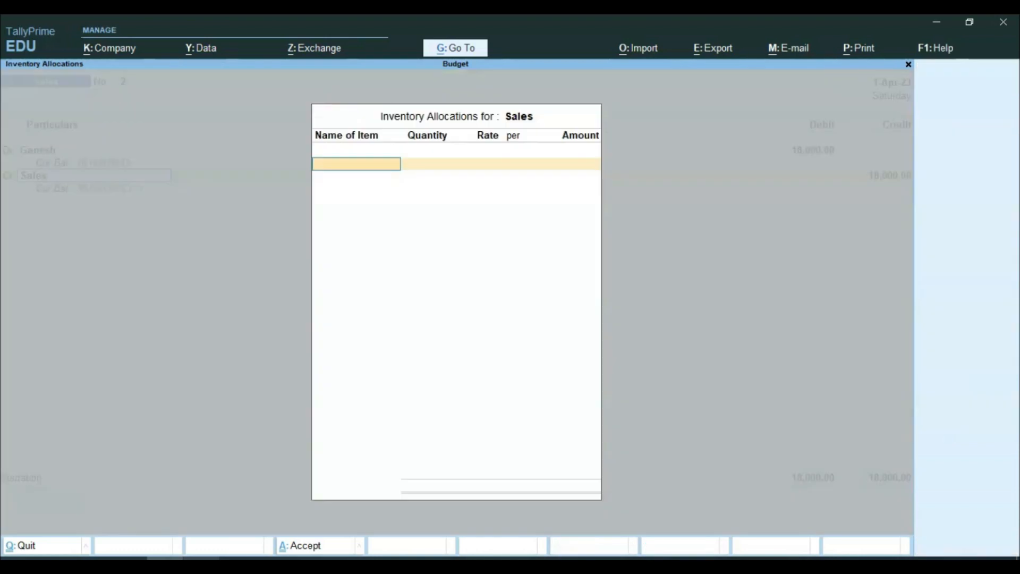
key(Escape)
key(ctrl+a)
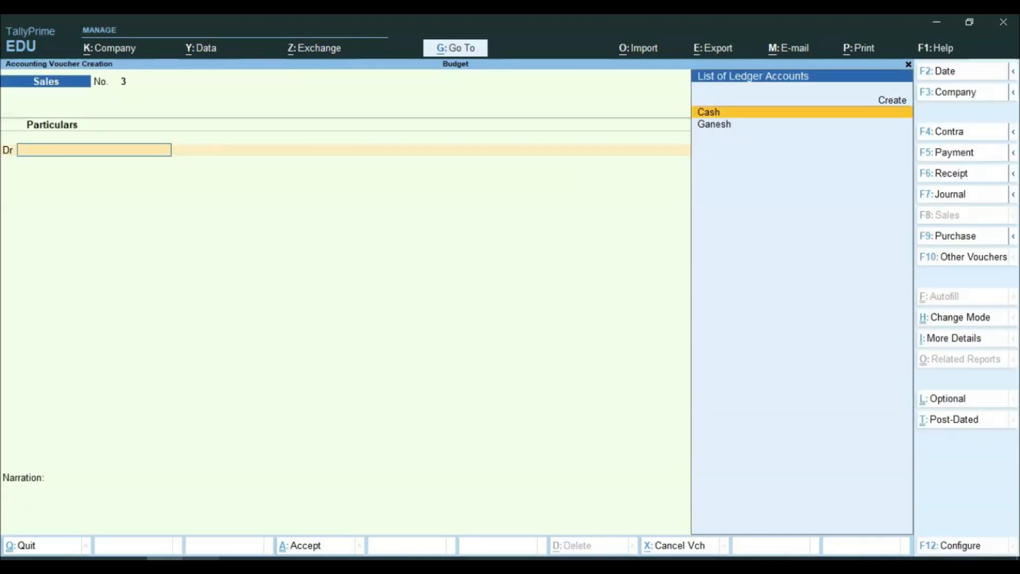
Check the third sale in the PDF and create a ledger for that customer under Sundry Debtors with the default details.
key(alt+Tab)
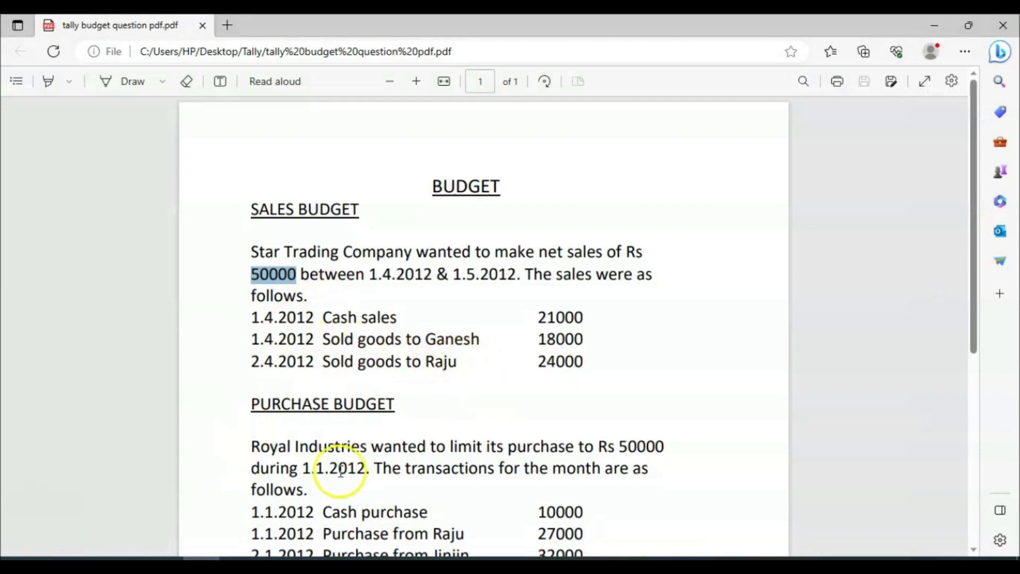
key(alt+Tab)
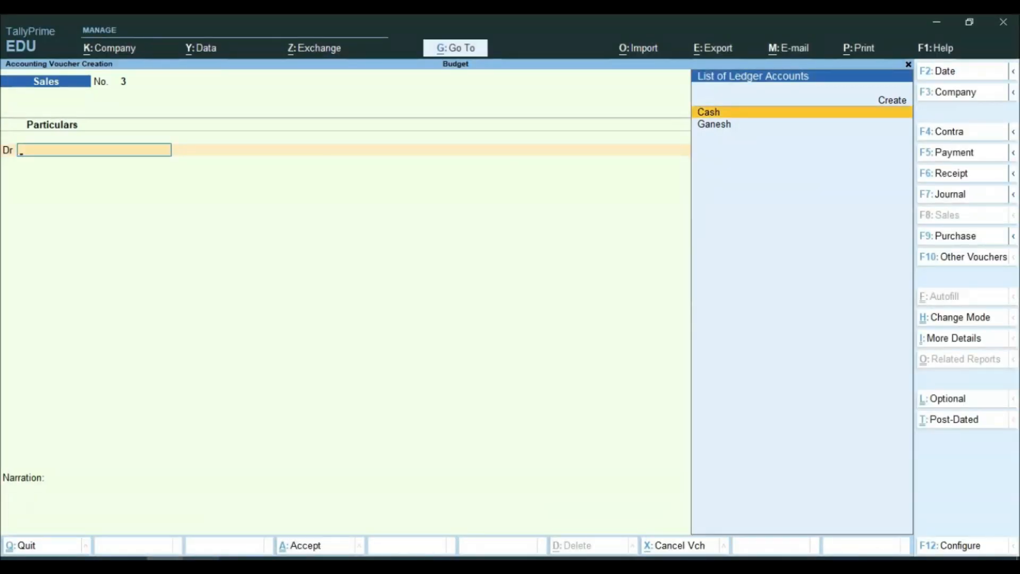
key(alt+c)
text(Raju)
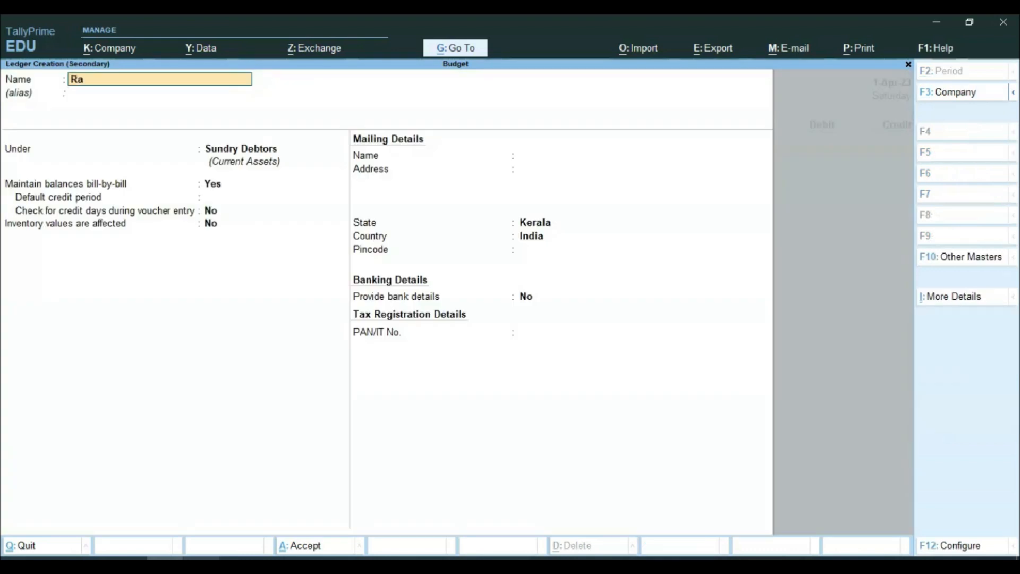
key(Return)
key(Return)
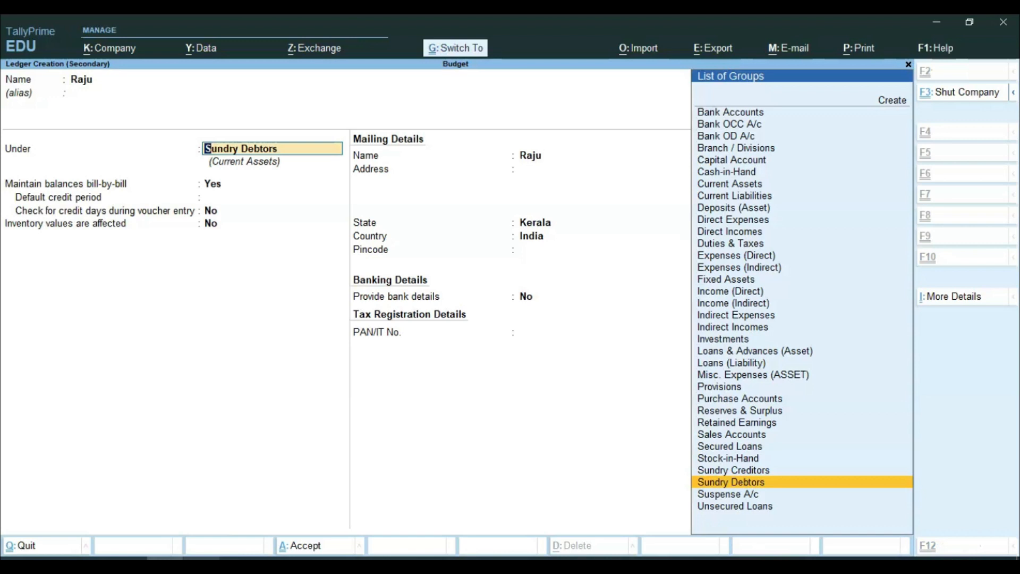
key(ctrl+a)
key(Return)
Debit the third sale's customer with 24000 as an On Account amount, keeping the default dispatch and party details.
key(ctrl+a)
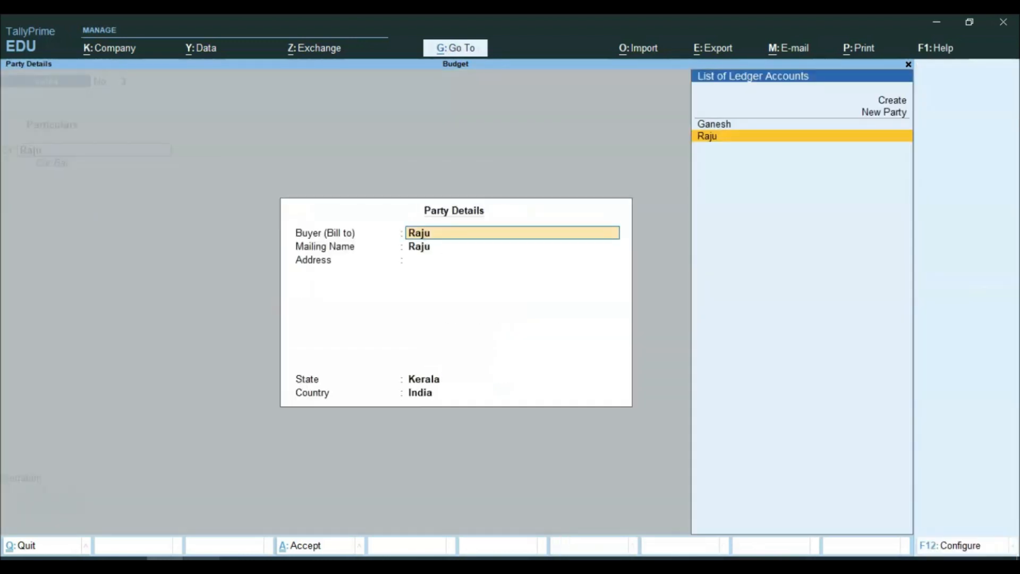
key(ctrl+a)
text(24000)
key(Return)
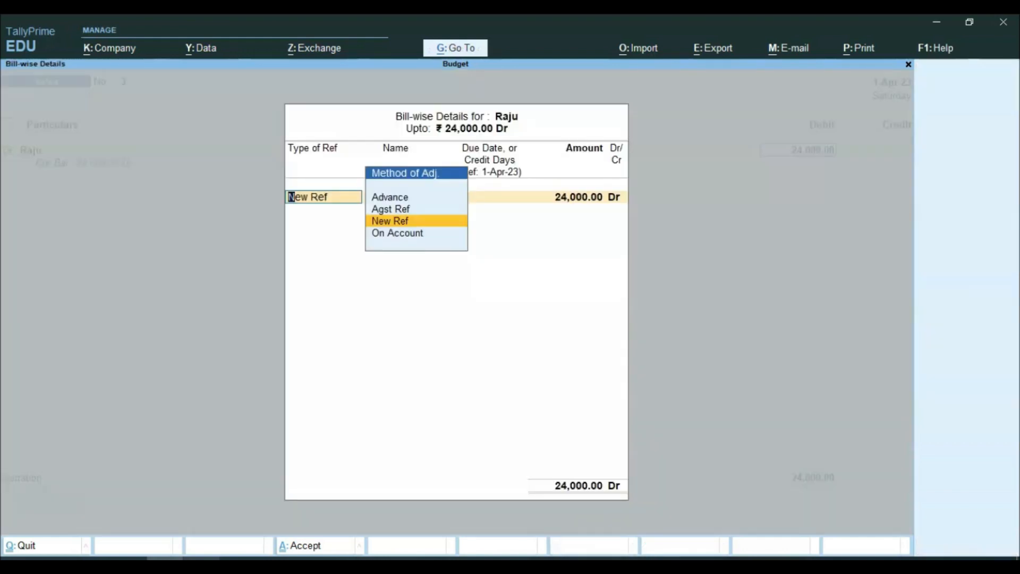
key(Down)
key(Return)
key(Return)
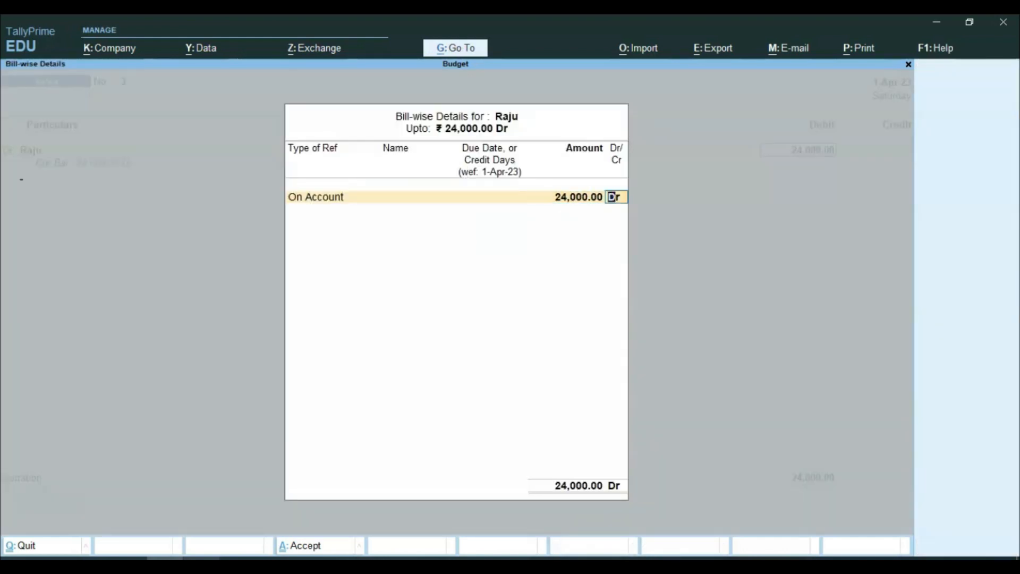
key(Return)
Credit the Sales ledger with 24,000.00 without inventory allocations and save the third sales voucher.
key(Return)
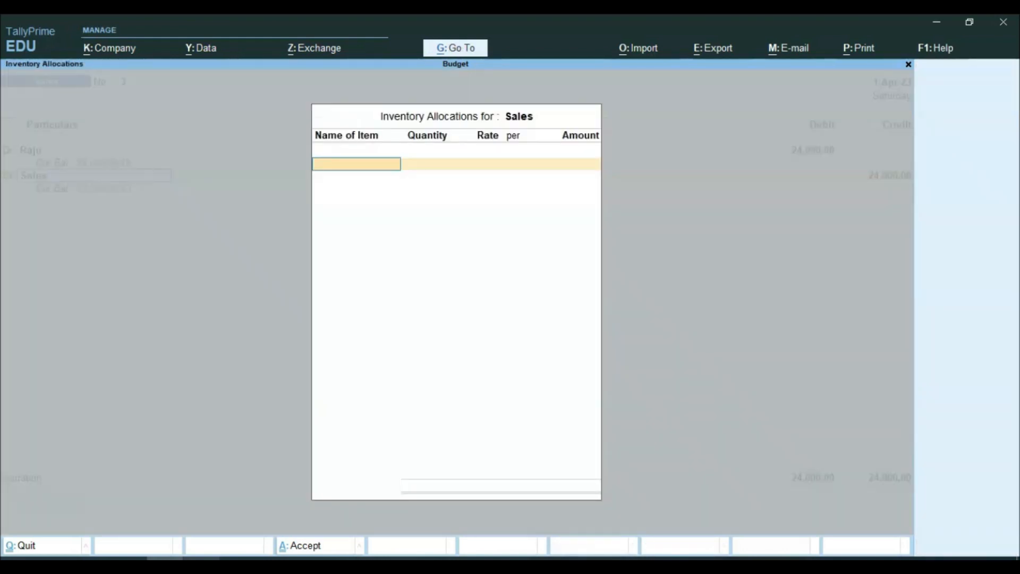
key(Return)
key(ctrl+a)
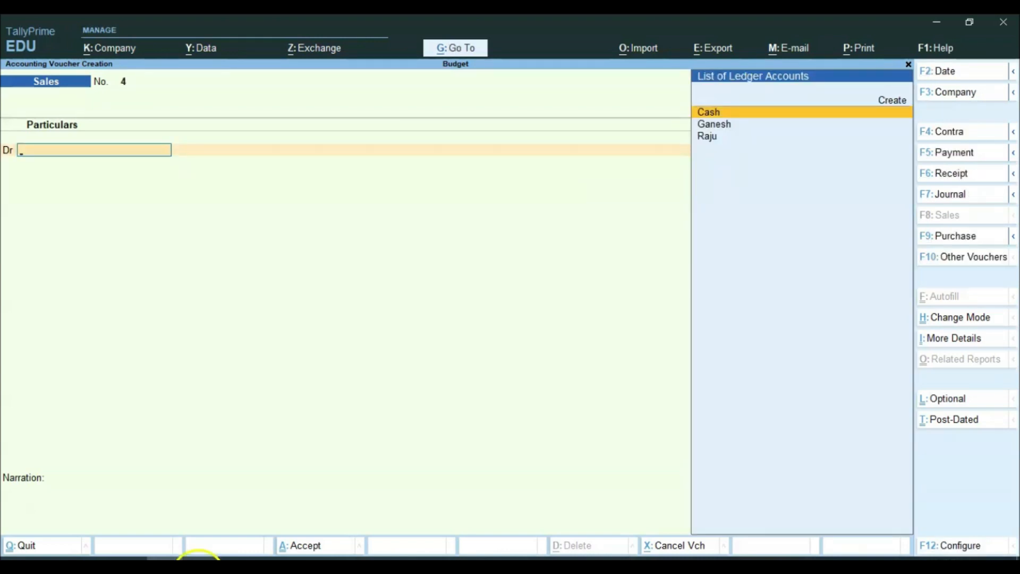
Check the PDF for any remaining sales and leave voucher entry, returning to the Gateway of Tally.
click(205, 562)
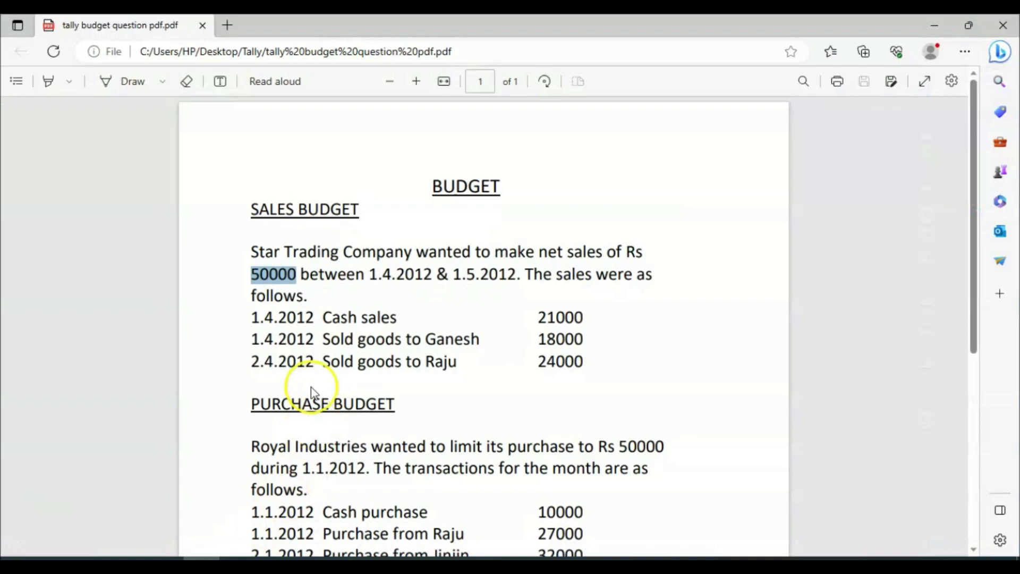
click(165, 562)
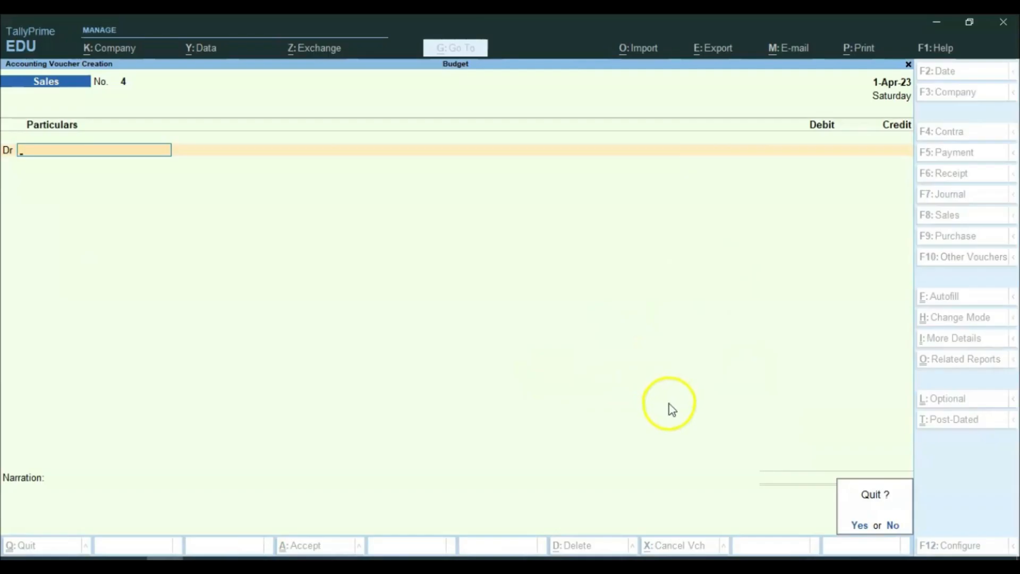
key(y)
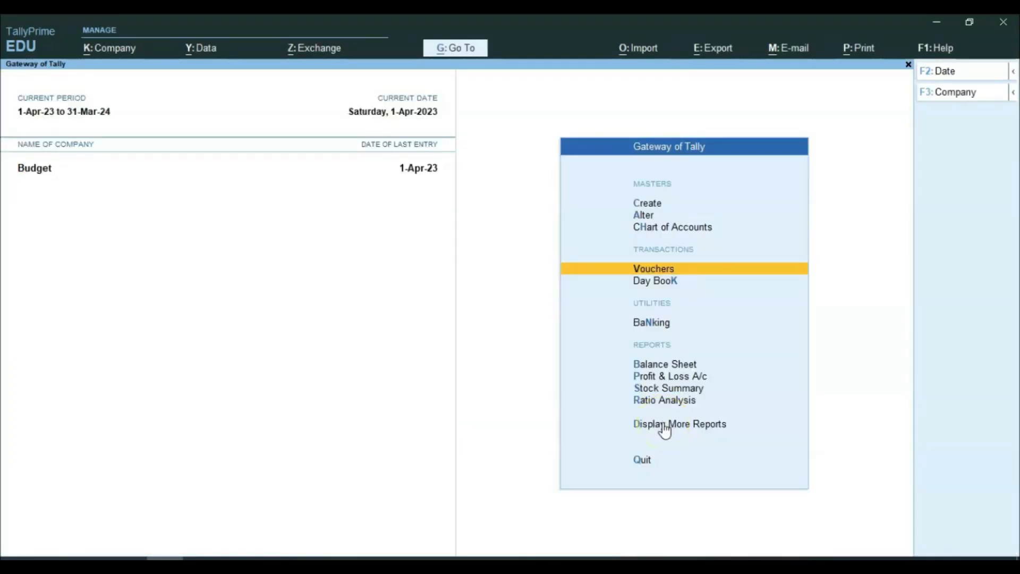
Open the Trial Balance report of the Budget company.
key(Down)
key(Down)
key(Down)
key(Down)
key(Down)
key(Down)
key(Down)
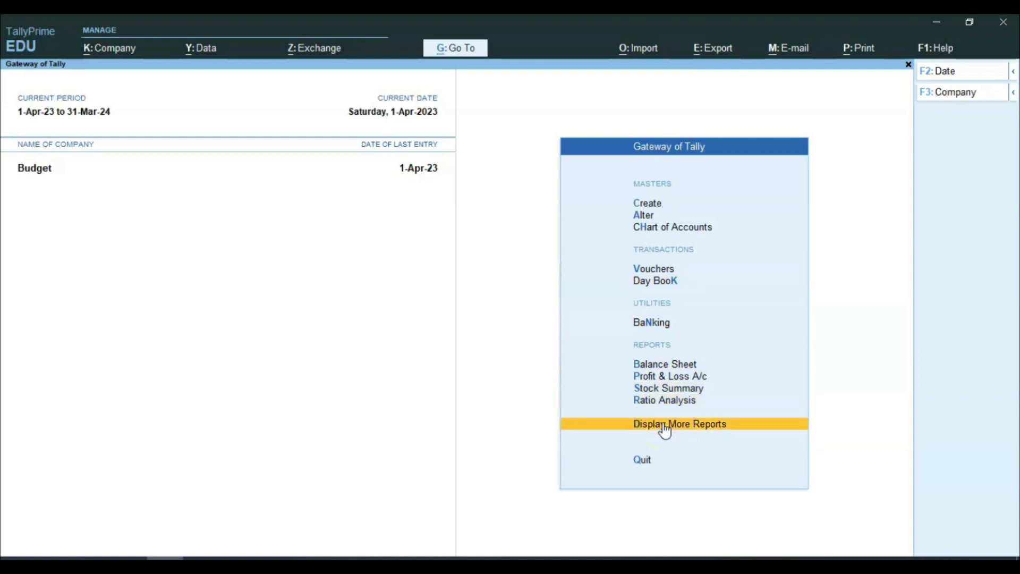
click(664, 429)
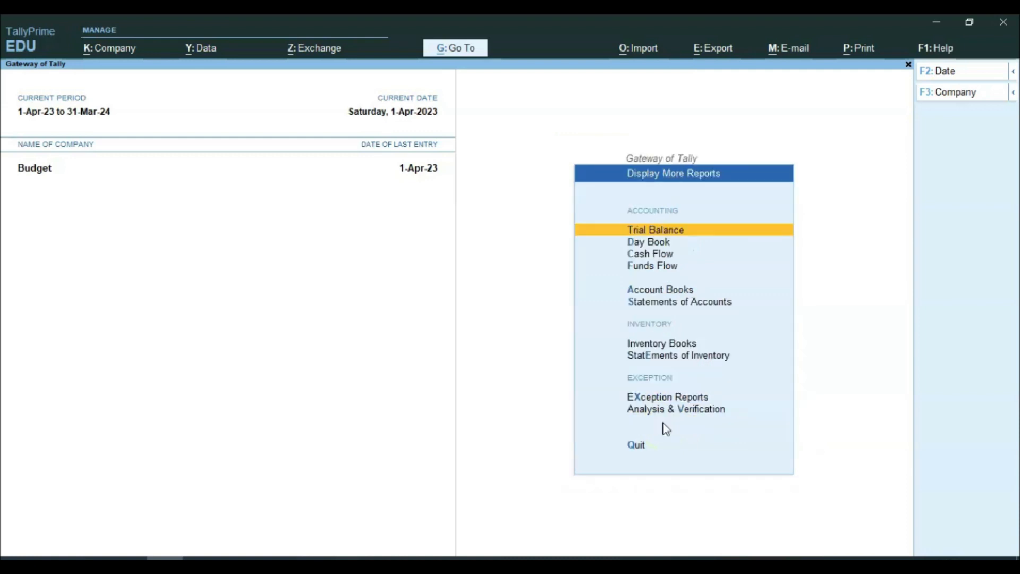
key(Return)
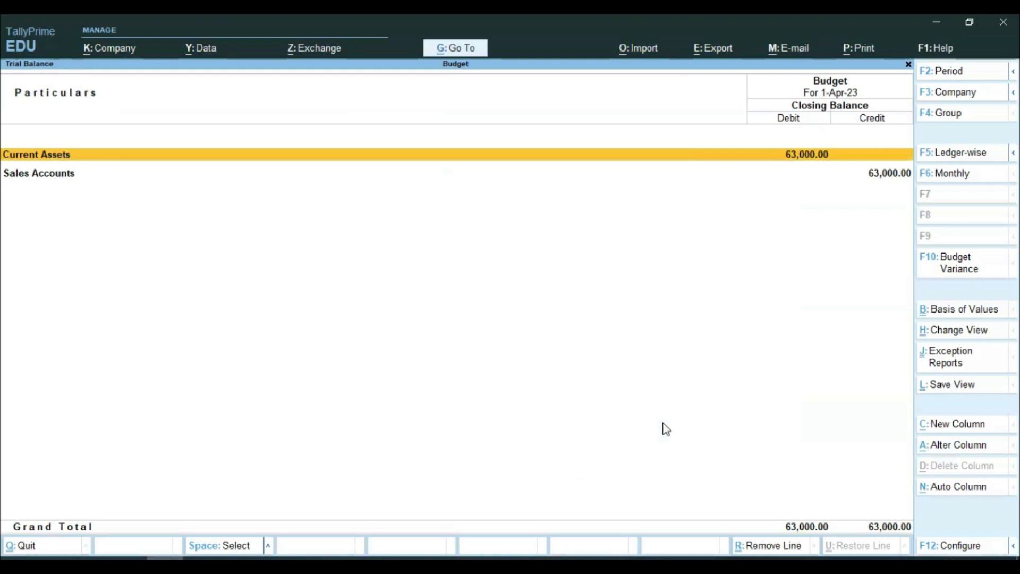
Show the Trial Balance's budget variance against the Sales budget.
click(941, 272)
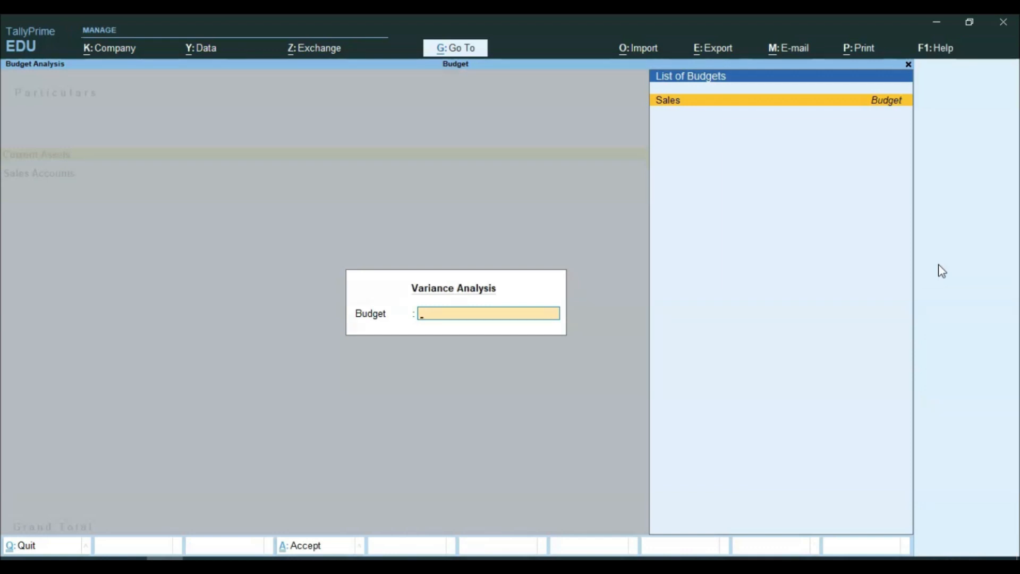
key(Return)
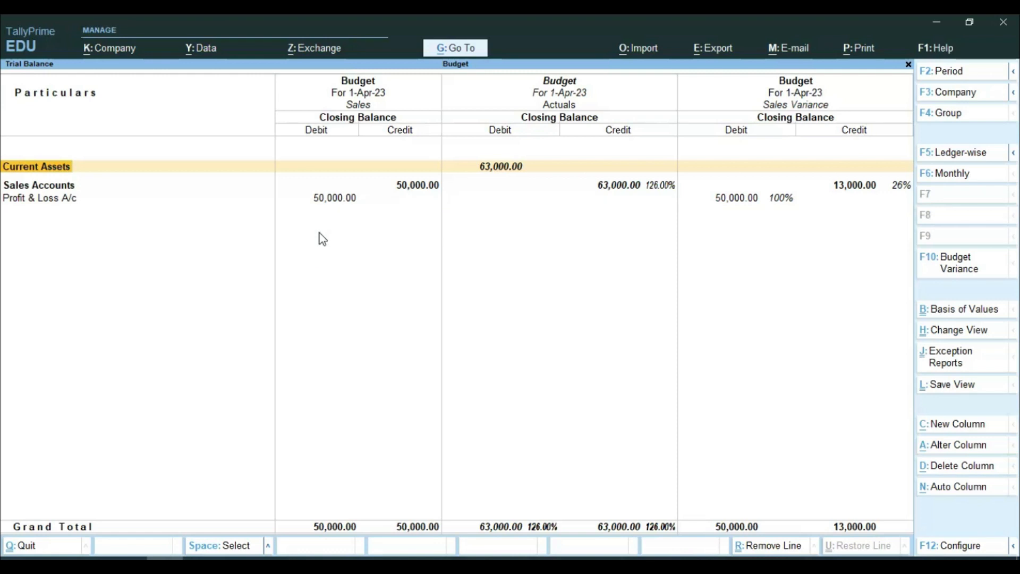
click(375, 210)
Switch to the PDF and read the purchase budget and cash budget questions.
click(208, 563)
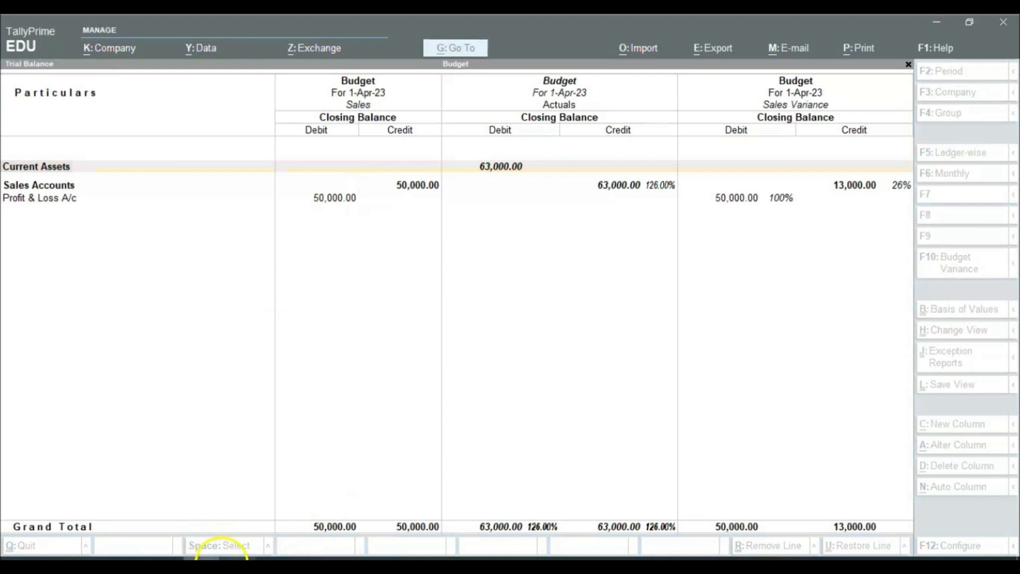
scroll(321, 367, down, 4)
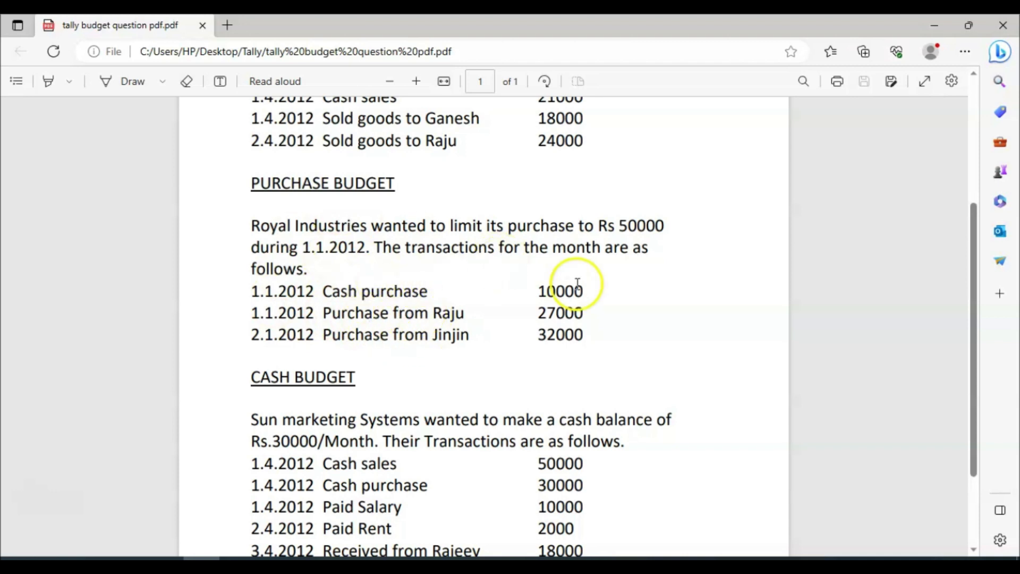
scroll(346, 372, down, 2)
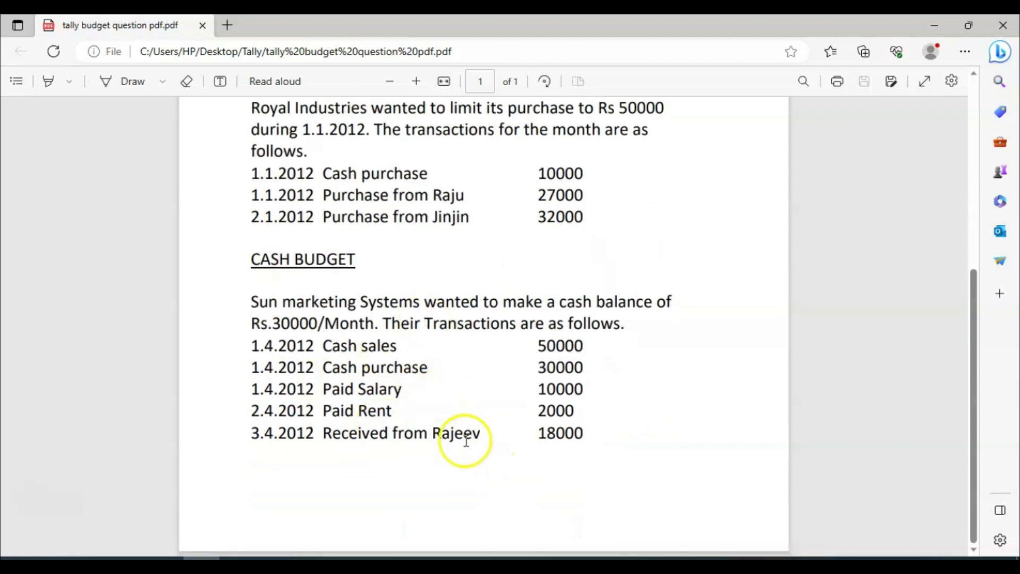